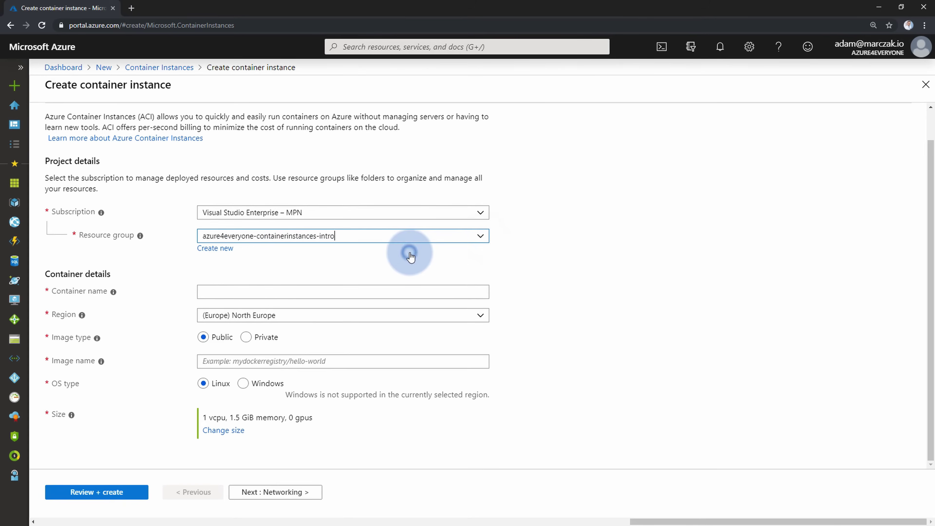
# - Name the new container amdemo4 in the container details
pyautogui.click(235, 292)
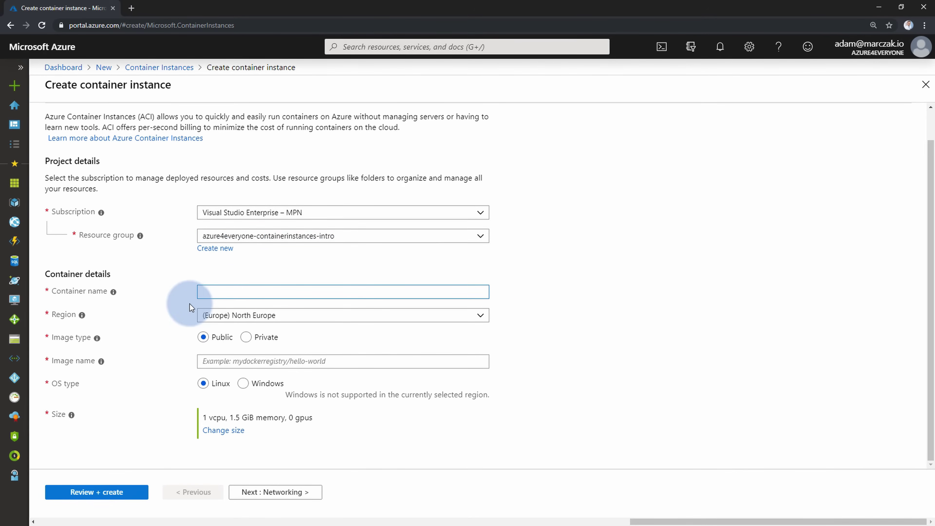
pyautogui.click(228, 296)
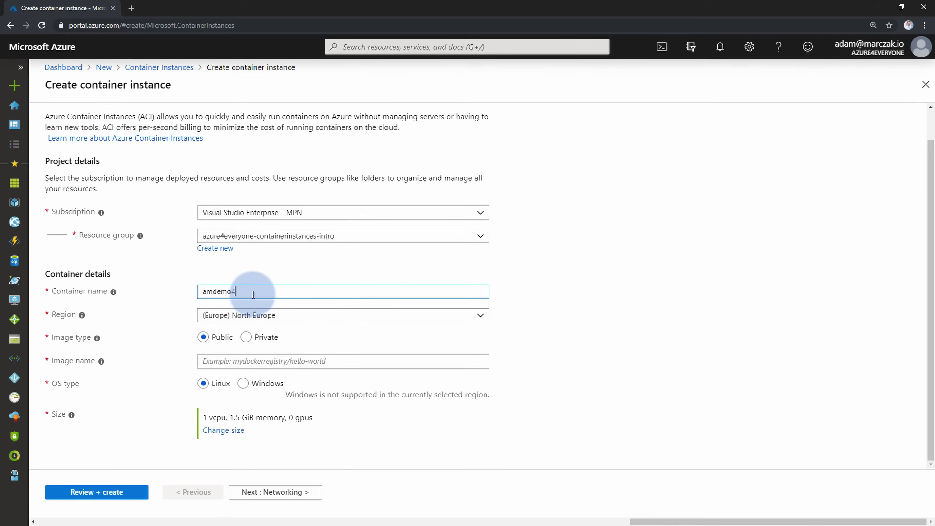
pyautogui.click(566, 339)
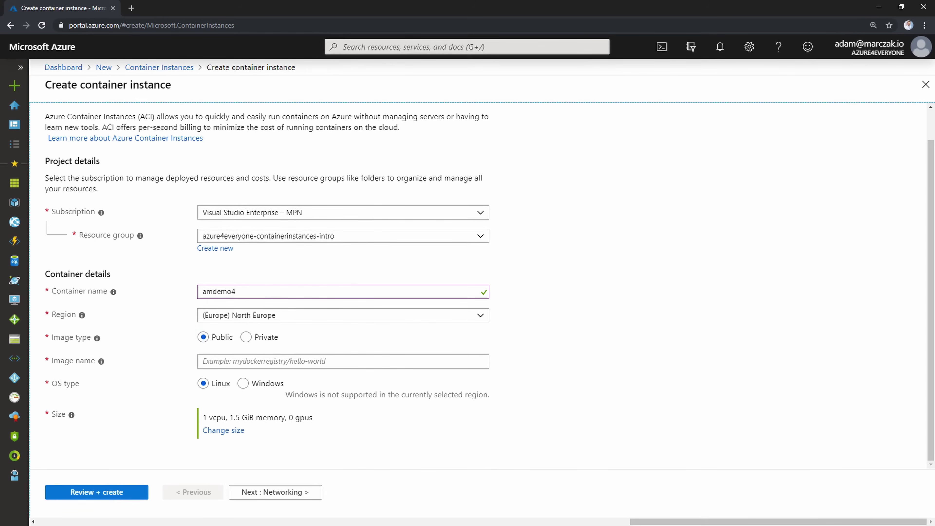
# - Set the container's image name to mcr.microsoft.com/azuredocs/aci-helloworld:latest
pyautogui.hotkey('alt', 'Tab')
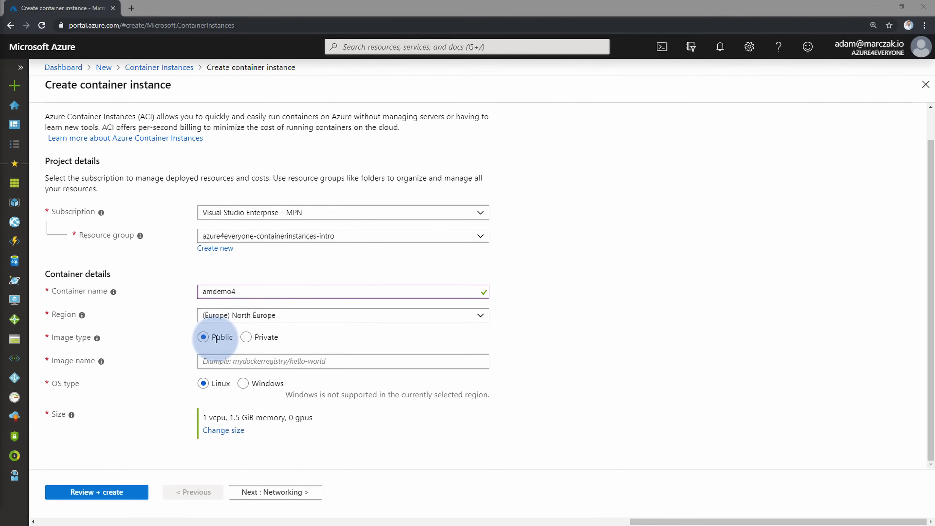
pyautogui.click(237, 359)
pyautogui.write('mcr.microsoft.com/azuredocs/aci-helloworld:latest')
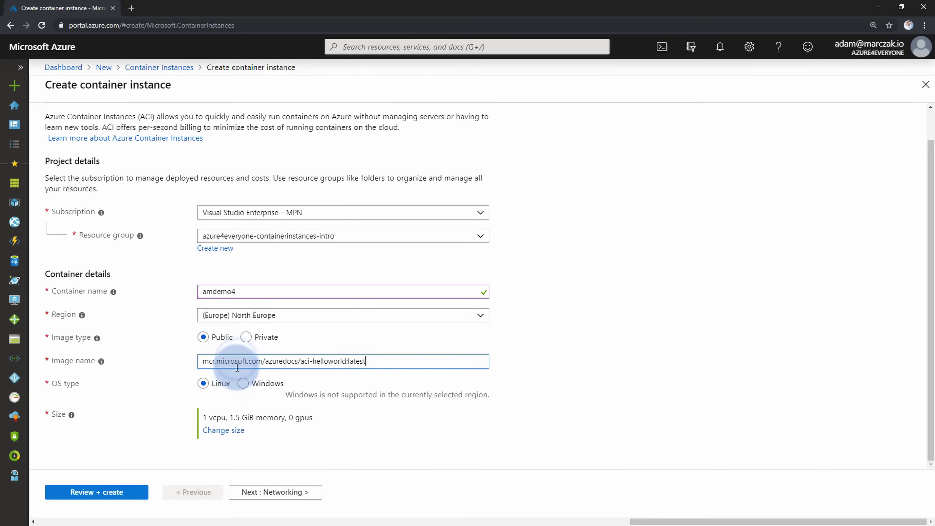
pyautogui.doubleClick(210, 364)
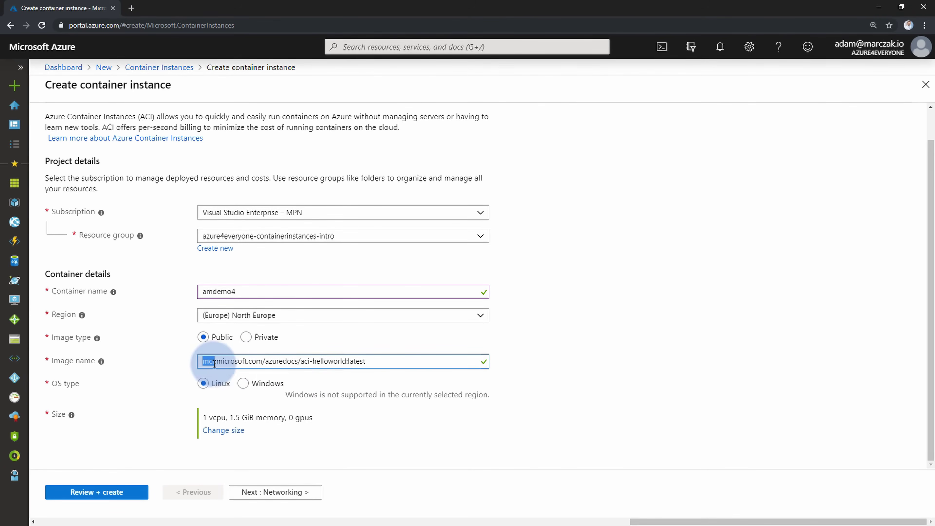
pyautogui.doubleClick(284, 363)
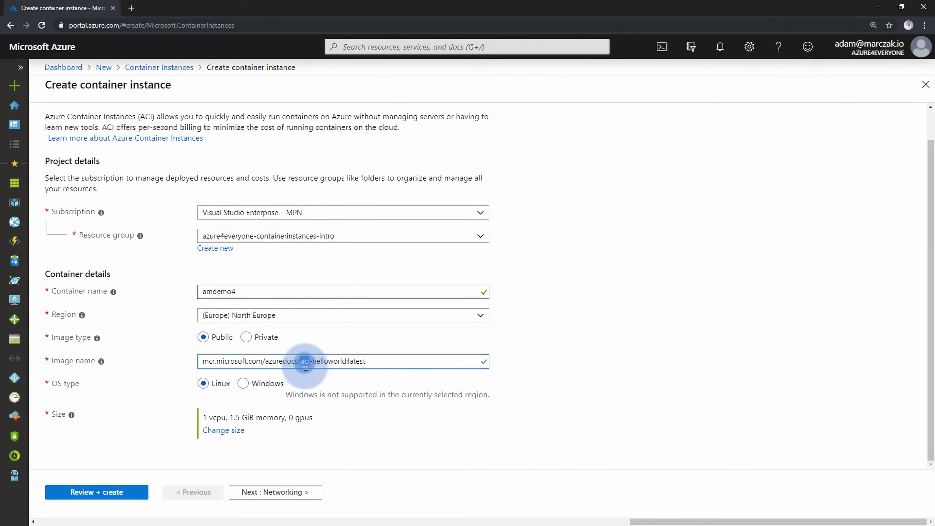
pyautogui.click(323, 361)
pyautogui.doubleClick(323, 361)
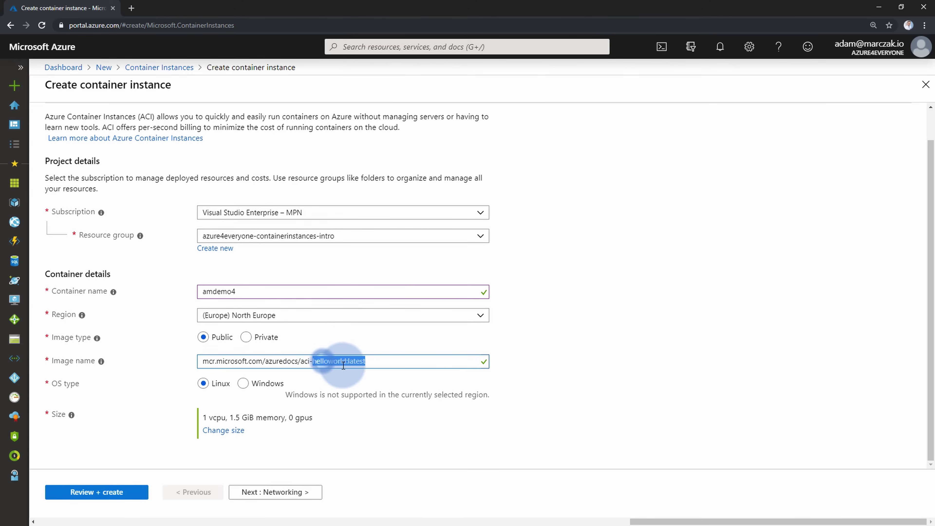
pyautogui.click(393, 365)
pyautogui.click(520, 378)
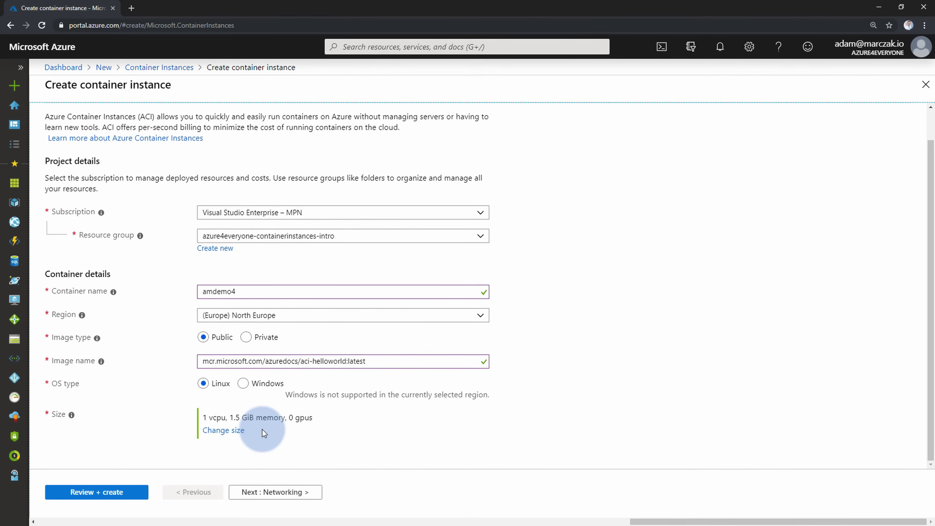
# - Set the DNS name label to amdemo4 in the container instance's networking settings
pyautogui.click(263, 493)
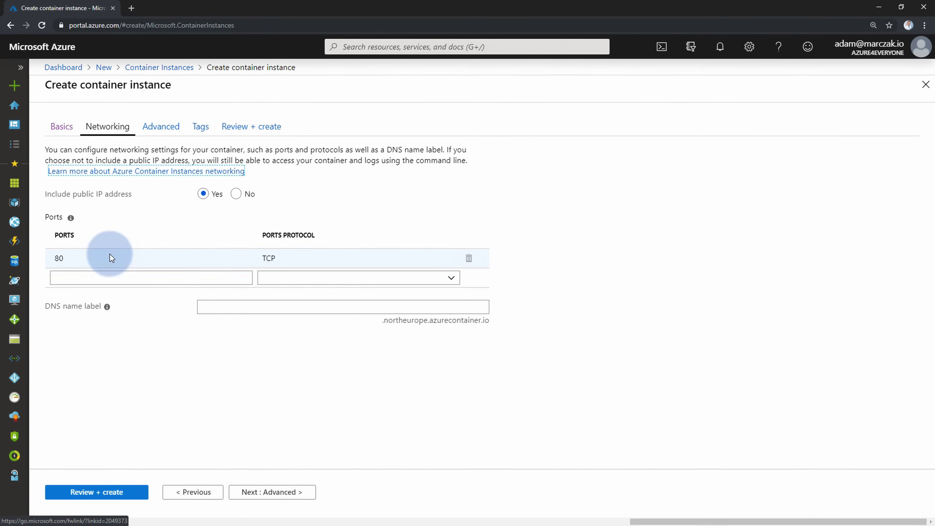
pyautogui.click(70, 258)
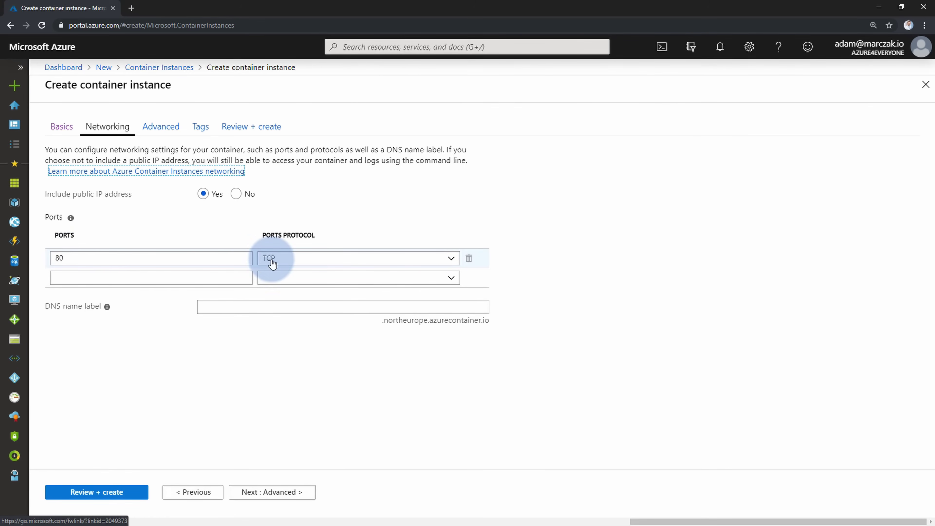
pyautogui.click(205, 208)
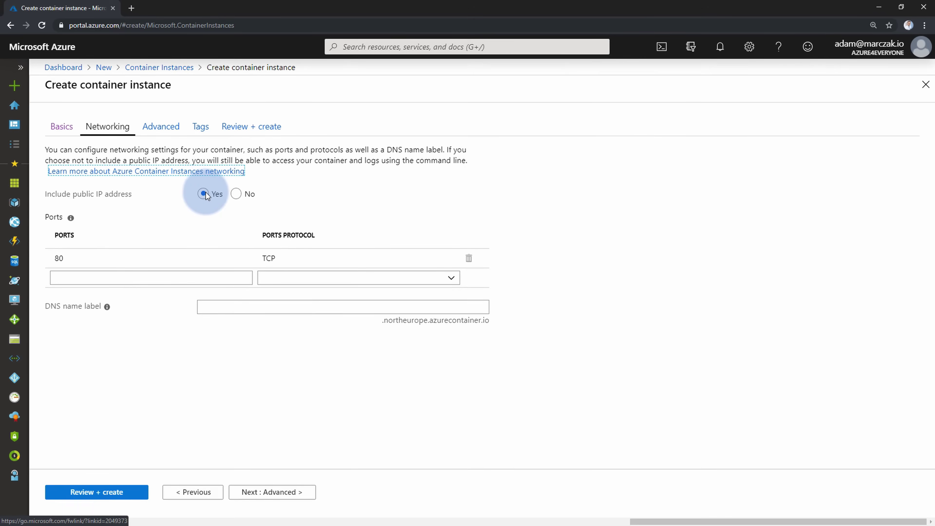
pyautogui.click(207, 312)
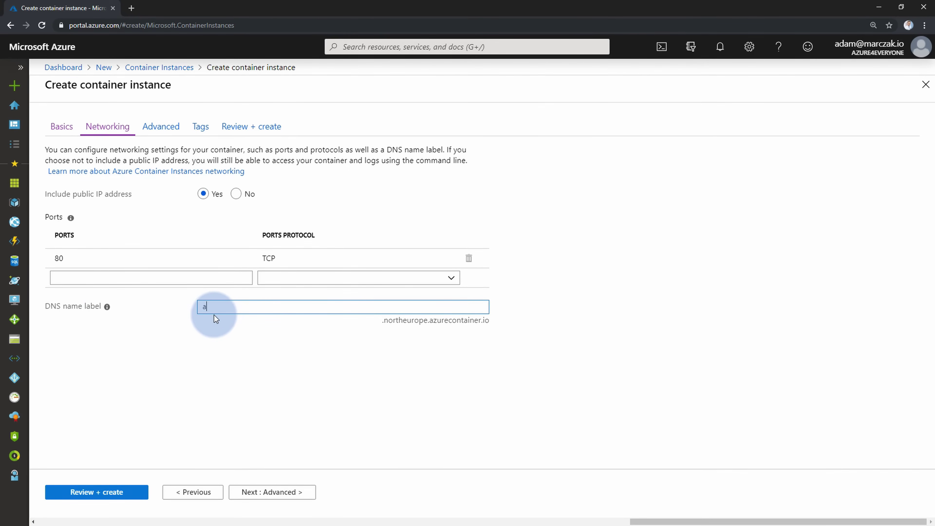
pyautogui.click(237, 350)
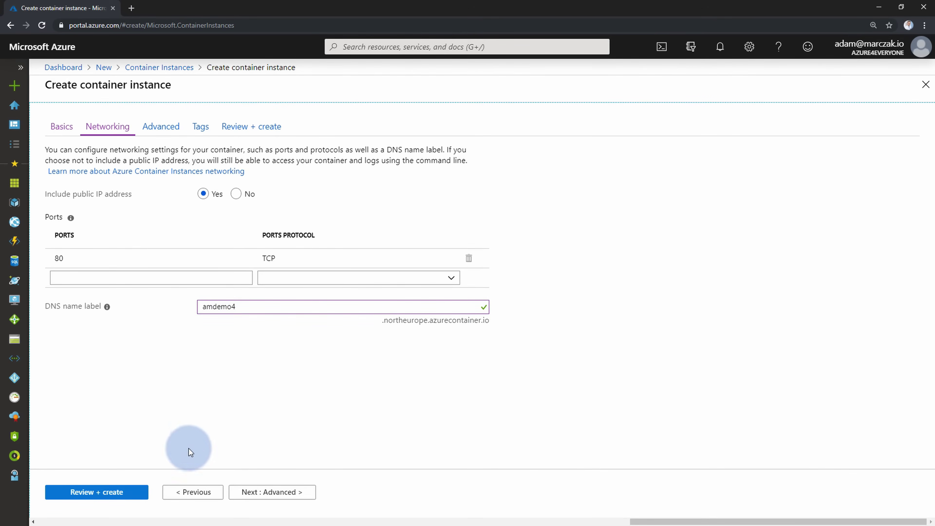
# - Review and create the container instance, and open the deployed resource
pyautogui.click(123, 492)
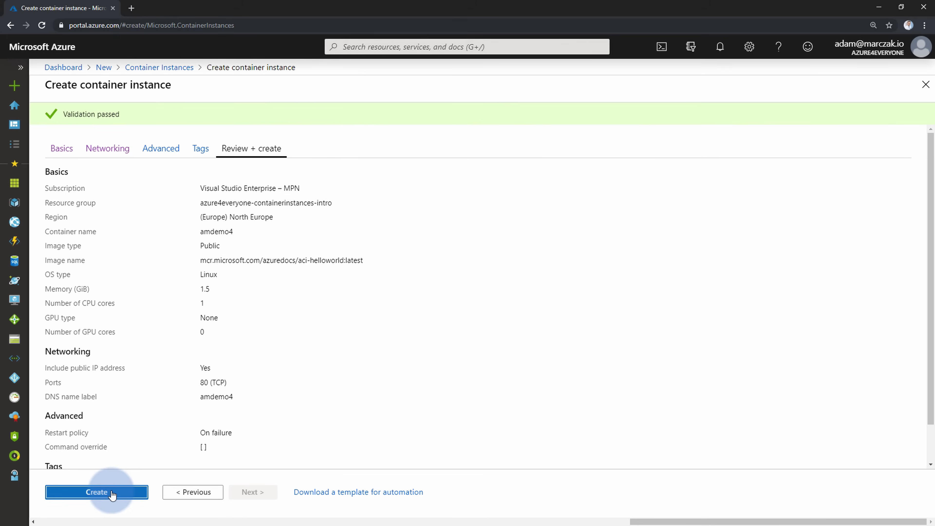
pyautogui.click(96, 492)
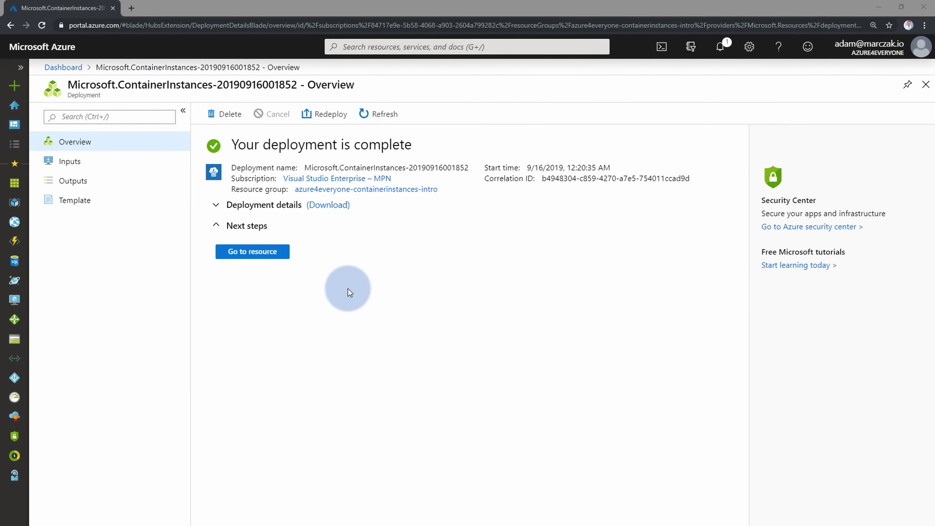
pyautogui.click(285, 251)
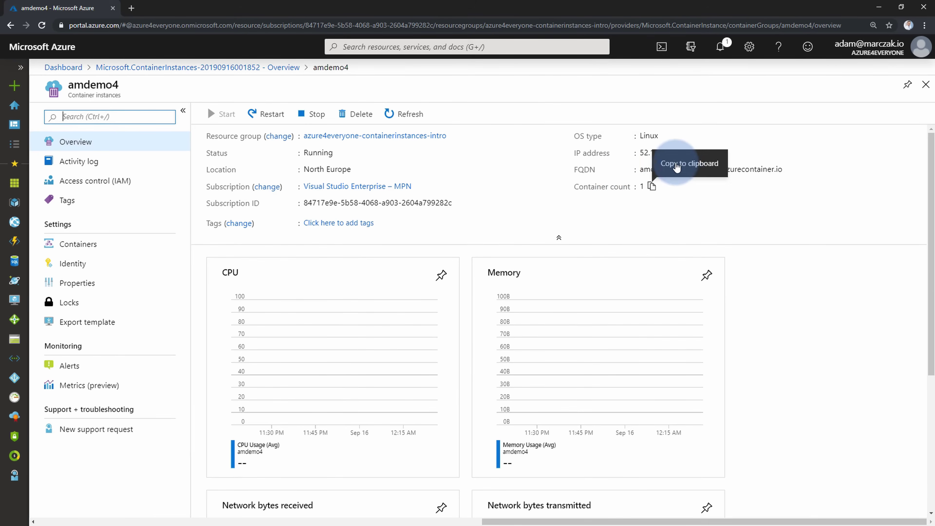
# - Copy the container instance's IP address and open it in a new browser tab
pyautogui.doubleClick(598, 152)
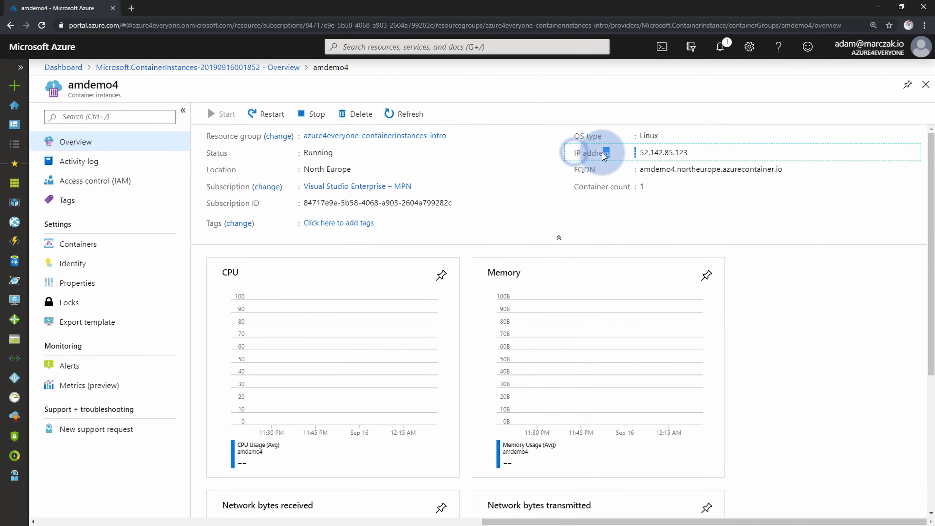
pyautogui.click(695, 153)
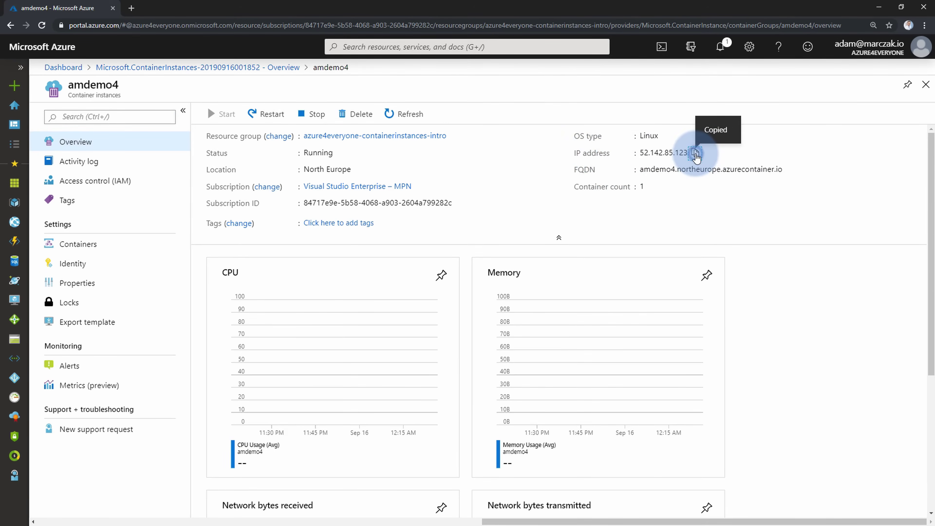
pyautogui.click(131, 8)
pyautogui.hotkey('ctrl', 'v')
pyautogui.press('Return')
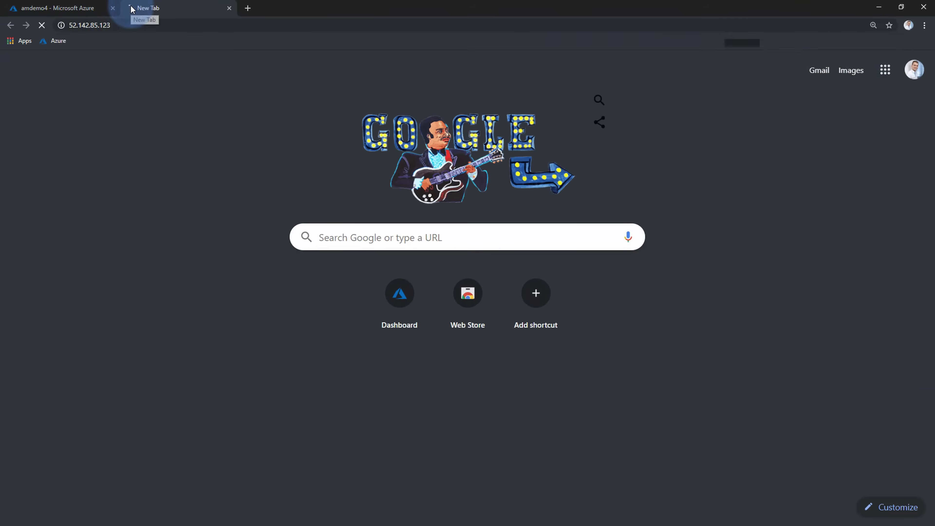
pyautogui.moveTo(382, 53); pyautogui.dragTo(606, 63)
pyautogui.click(605, 135)
pyautogui.moveTo(365, 66); pyautogui.dragTo(306, 86)
pyautogui.click(304, 83)
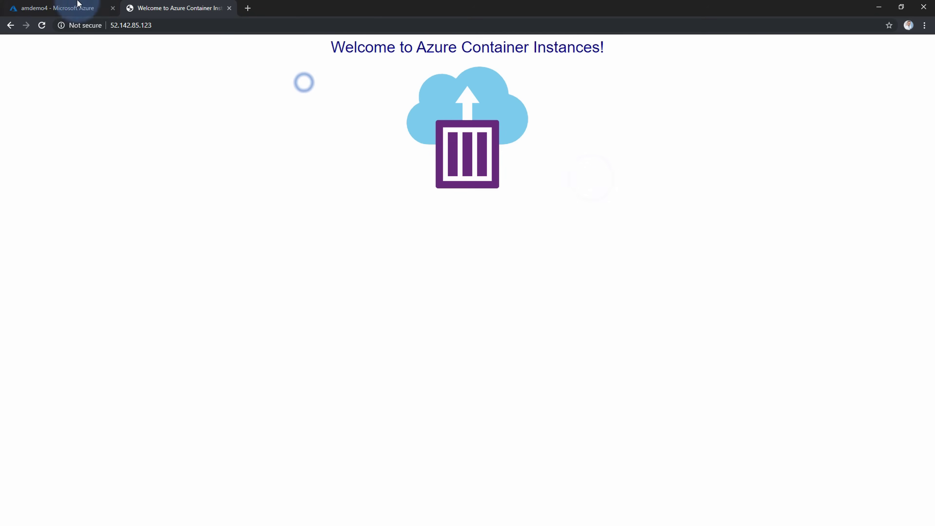
# - Copy the container instance's FQDN and load it in the browser tab showing the welcome page
pyautogui.click(49, 8)
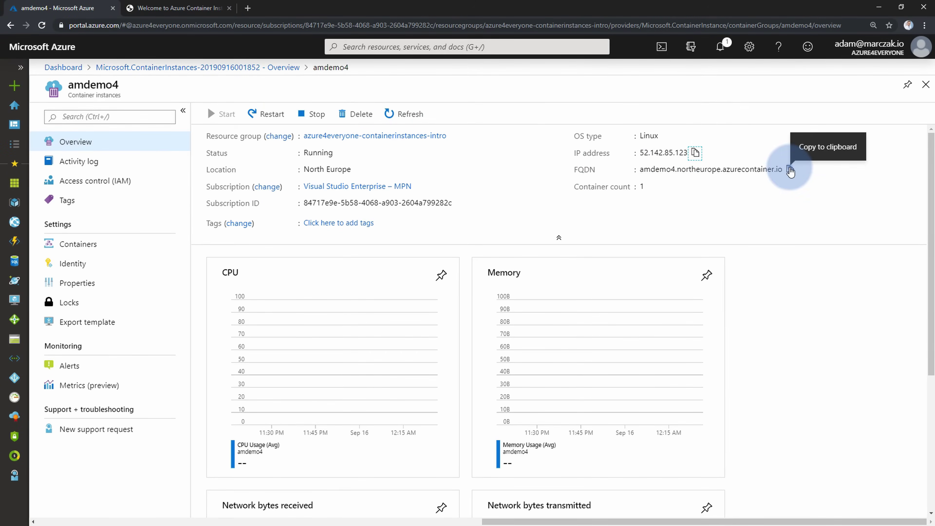
pyautogui.press('Return')
pyautogui.click(181, 8)
pyautogui.click(189, 27)
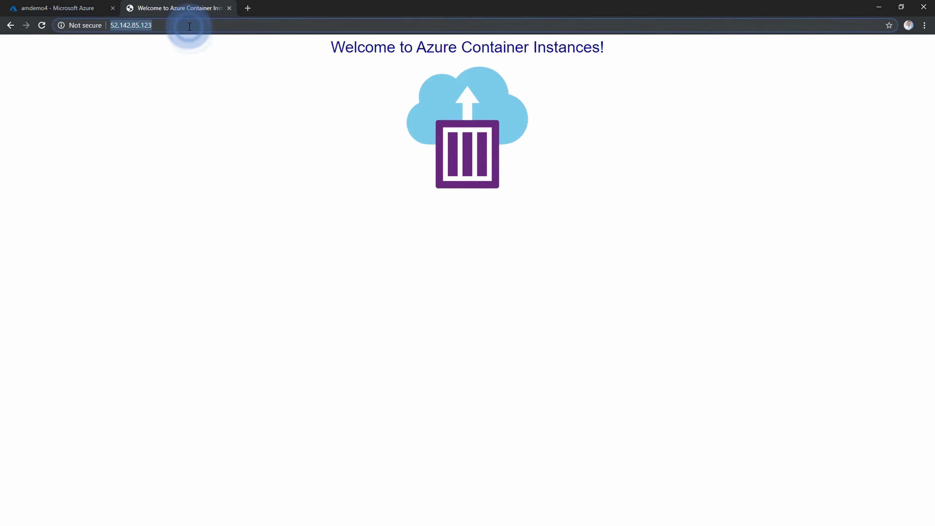
pyautogui.hotkey('ctrl', 'v')
pyautogui.press('Return')
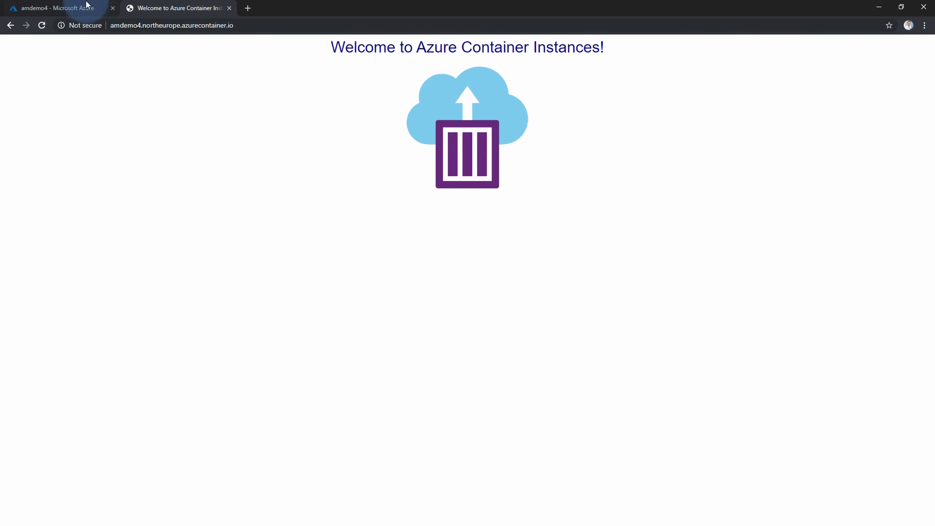
# - Check the usage charts and the status of the container instance on its overview page
pyautogui.click(70, 8)
pyautogui.scroll(-6, 463, 291)
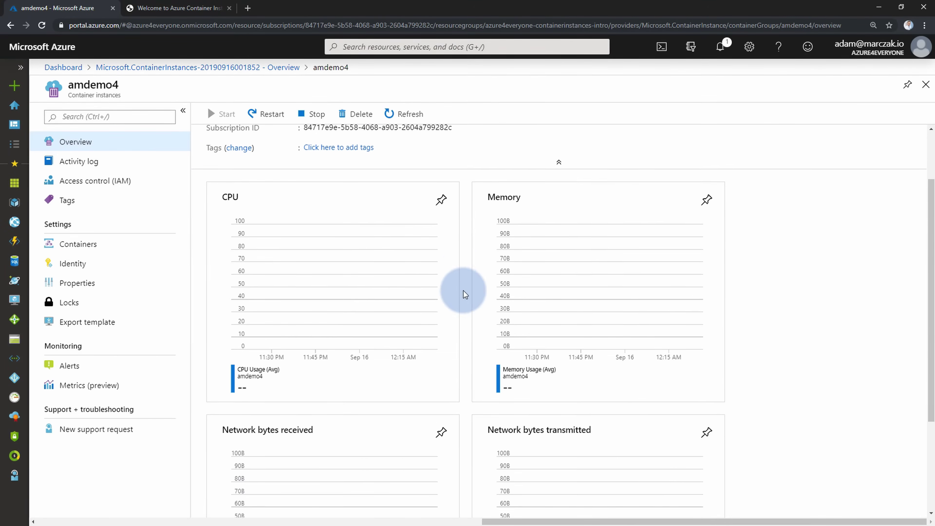
pyautogui.scroll(6, 236, 272)
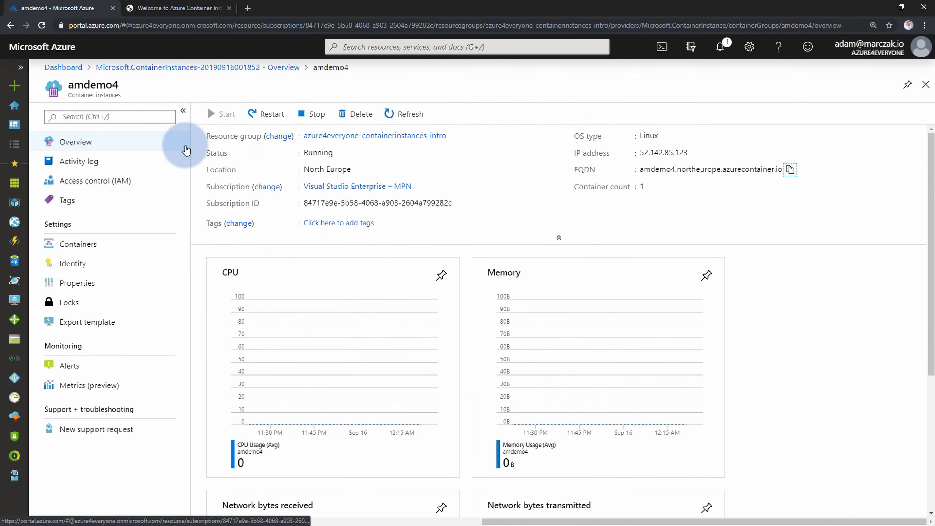
pyautogui.doubleClick(318, 153)
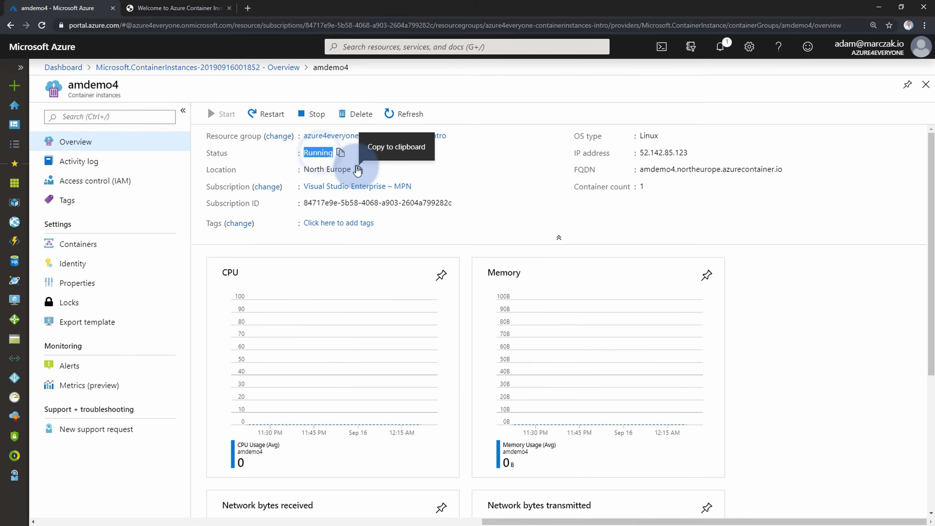
pyautogui.click(424, 172)
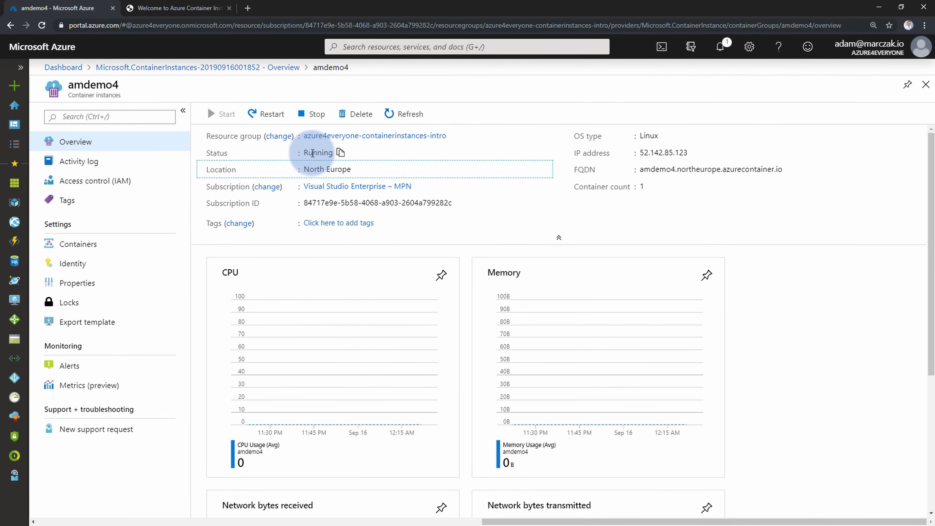
# - Examine the amdemo4 container's events, properties, logs and connection options
pyautogui.click(88, 244)
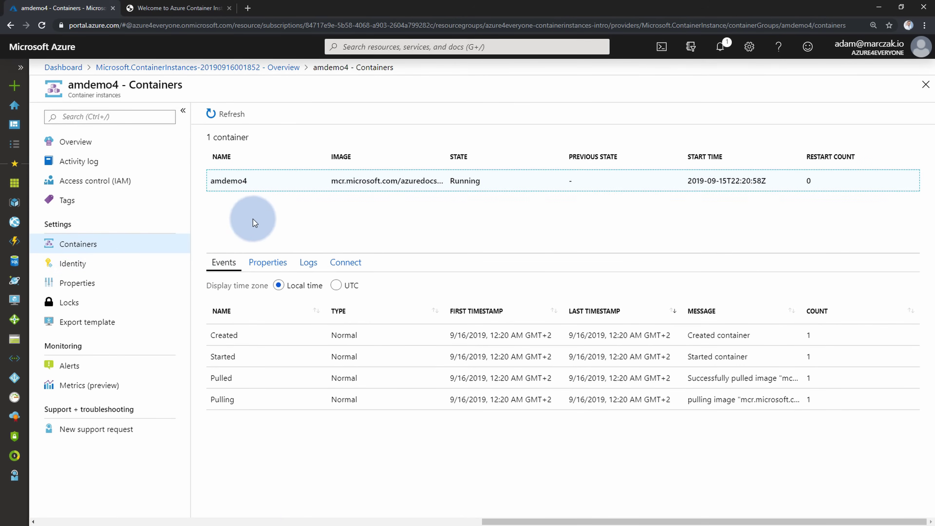
pyautogui.click(215, 189)
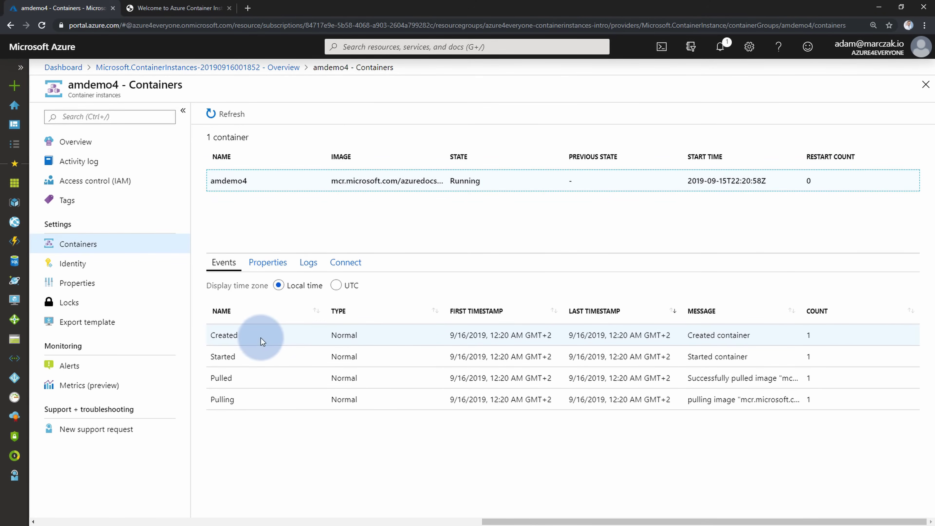
pyautogui.click(282, 266)
pyautogui.scroll(-3, 254, 387)
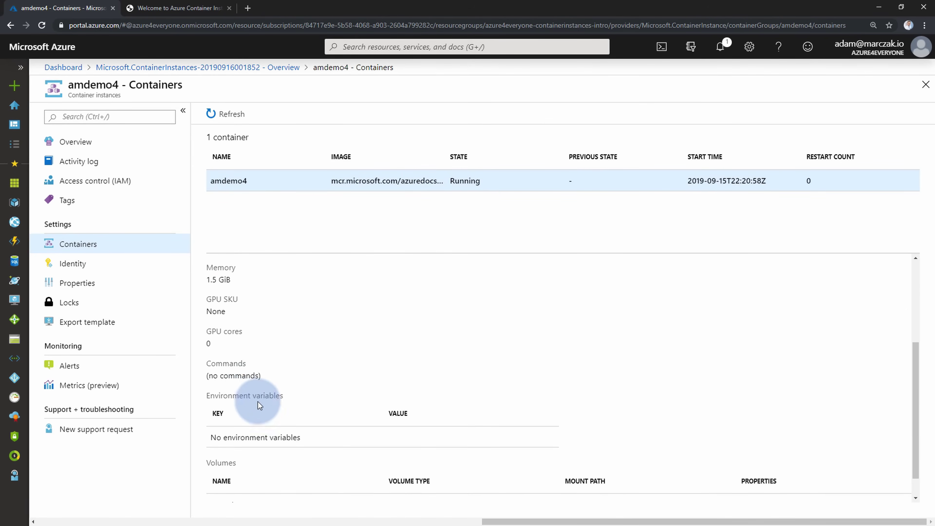
pyautogui.scroll(3, 259, 404)
pyautogui.click(309, 264)
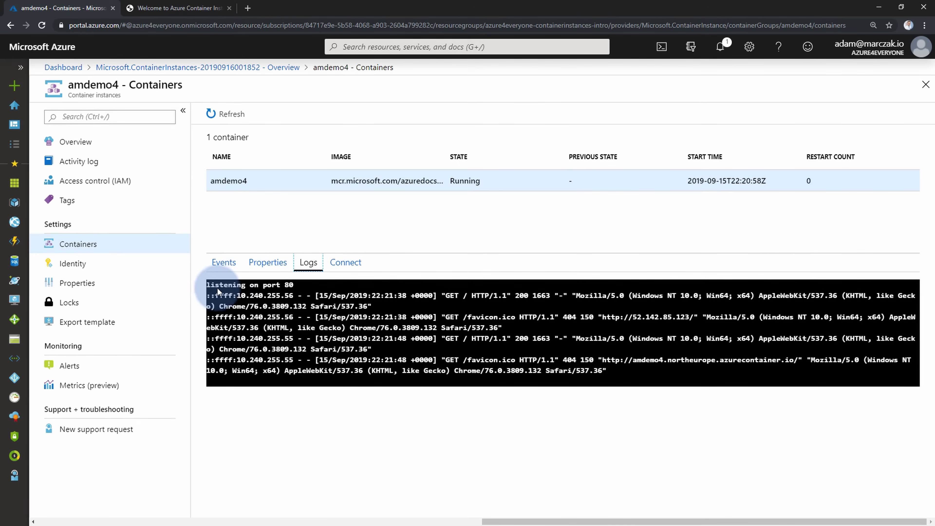
pyautogui.click(346, 262)
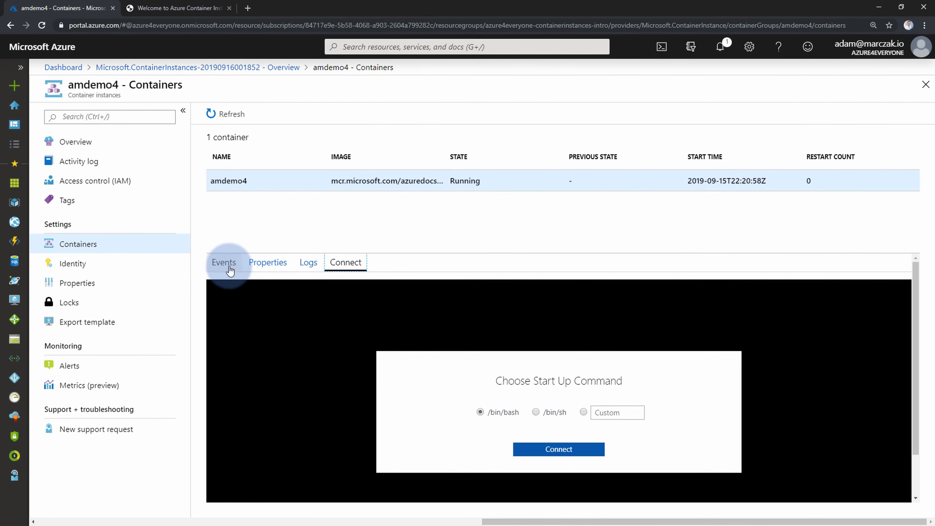
# - View the container instance's system assigned identity settings and return to its overview
pyautogui.click(105, 264)
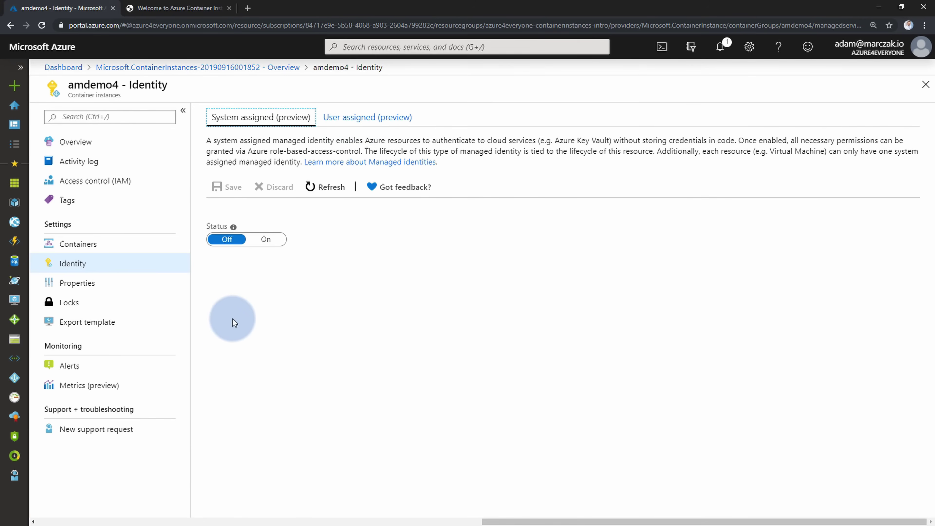
pyautogui.click(99, 143)
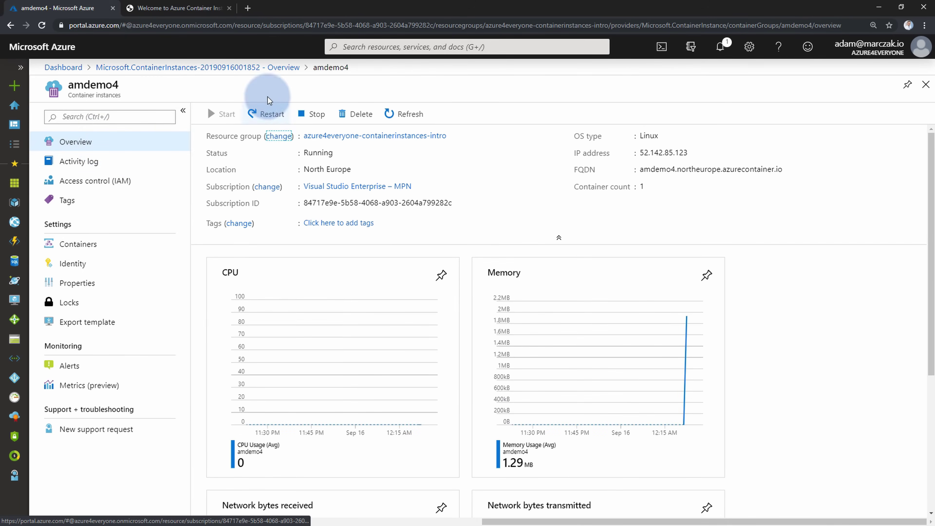
pyautogui.click(287, 90)
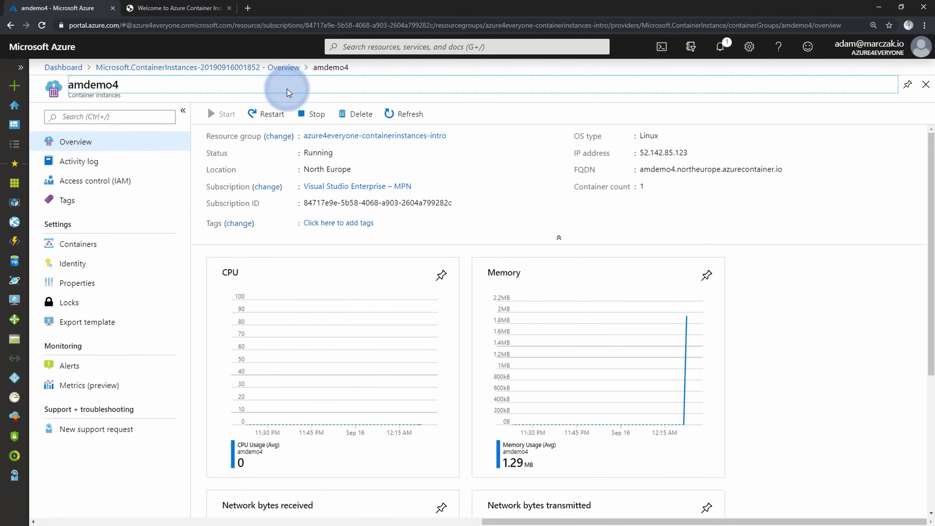
pyautogui.click(387, 69)
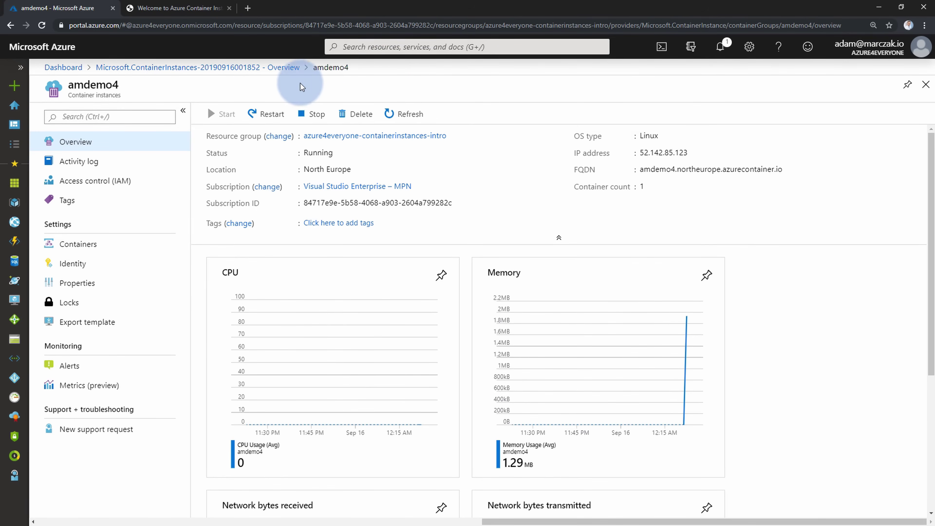
# - Return to the portal dashboard and open Cloud Shell, enlarging its pane to fill the page
pyautogui.click(52, 47)
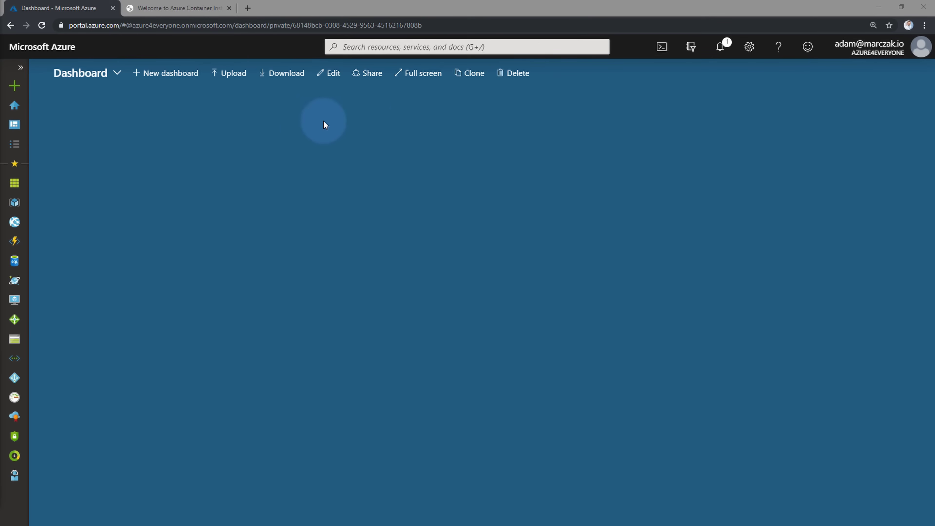
pyautogui.click(663, 48)
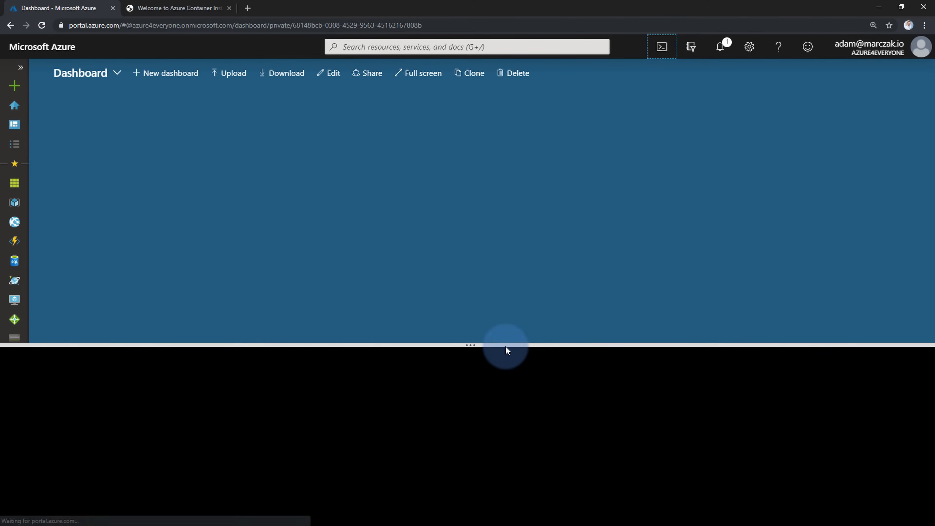
pyautogui.moveTo(506, 346); pyautogui.dragTo(508, 56)
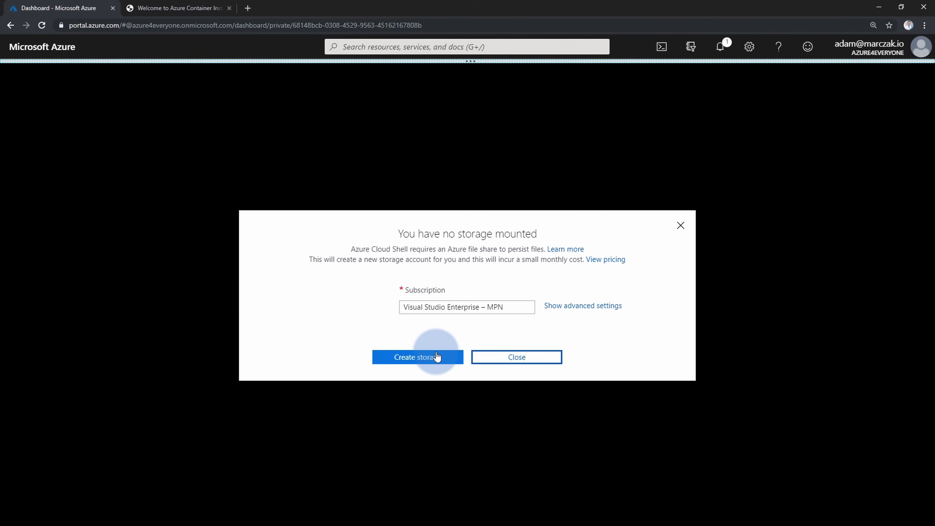
# - Try to create Cloud Shell storage with the default settings in the Visual Studio Enterprise – MPN subscription
pyautogui.click(425, 359)
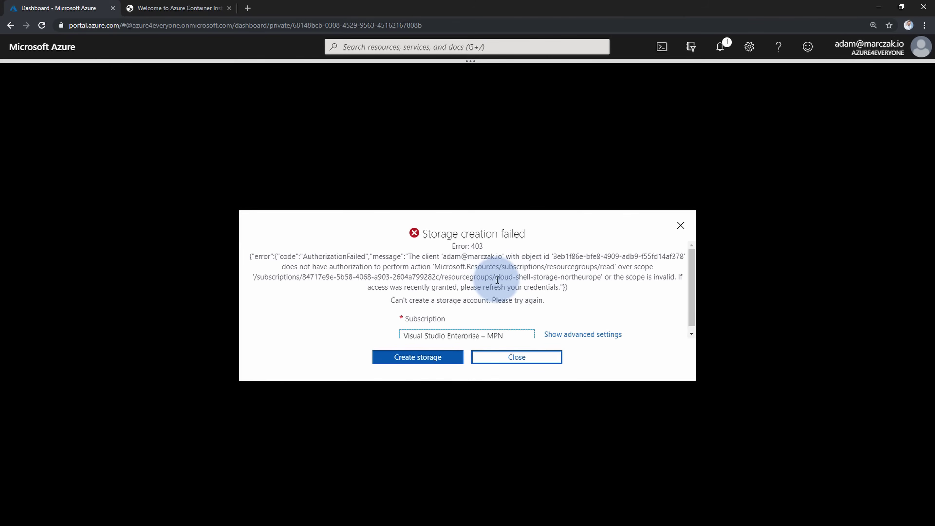
pyautogui.moveTo(497, 279); pyautogui.dragTo(602, 277)
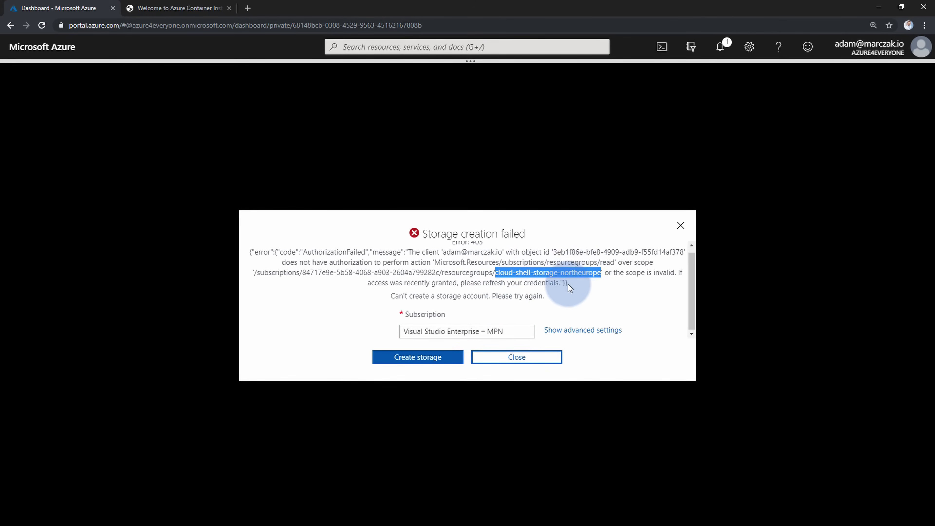
pyautogui.scroll(-1, 582, 291)
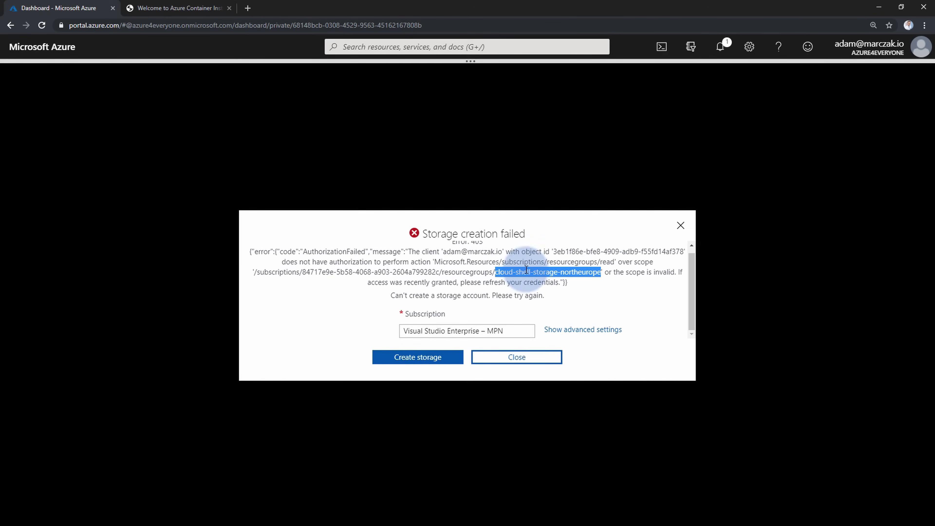
# - Create Cloud Shell storage in the existing azure4everyone-containerinstances-intro resource group, naming both the new storage account and file share amstore01
pyautogui.click(575, 329)
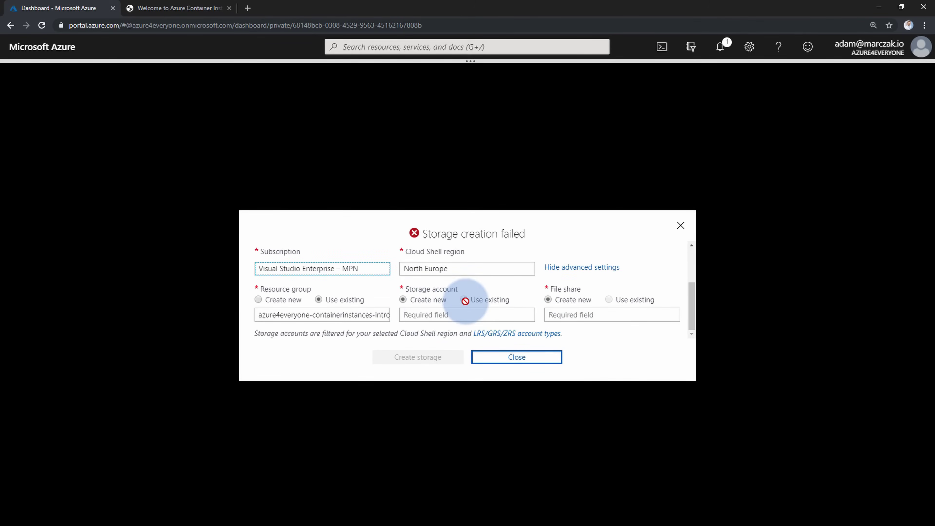
pyautogui.click(331, 313)
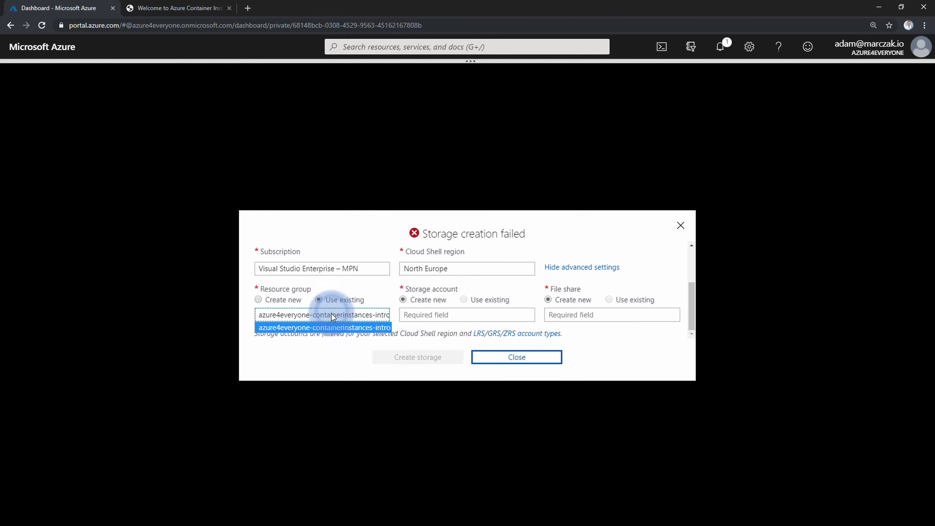
pyautogui.click(331, 314)
pyautogui.click(441, 316)
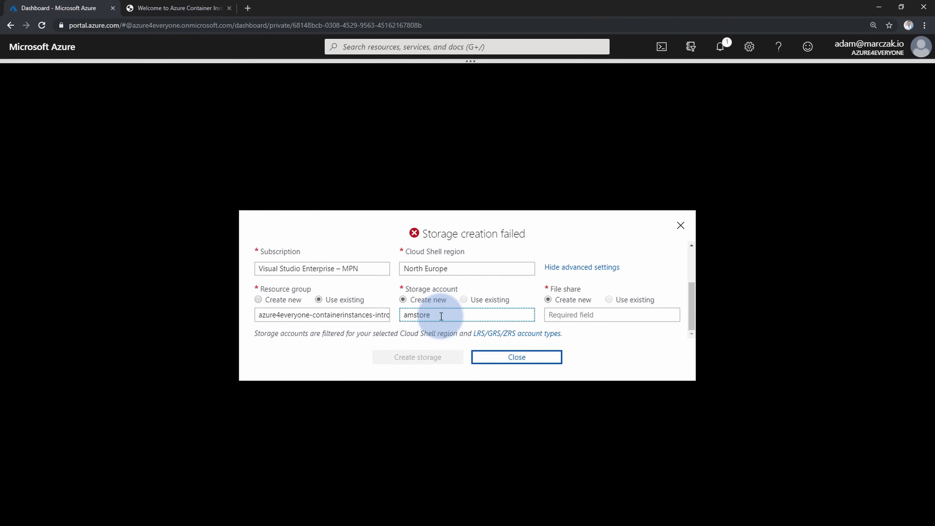
pyautogui.doubleClick(441, 316)
pyautogui.hotkey('ctrl', 'c')
pyautogui.click(549, 314)
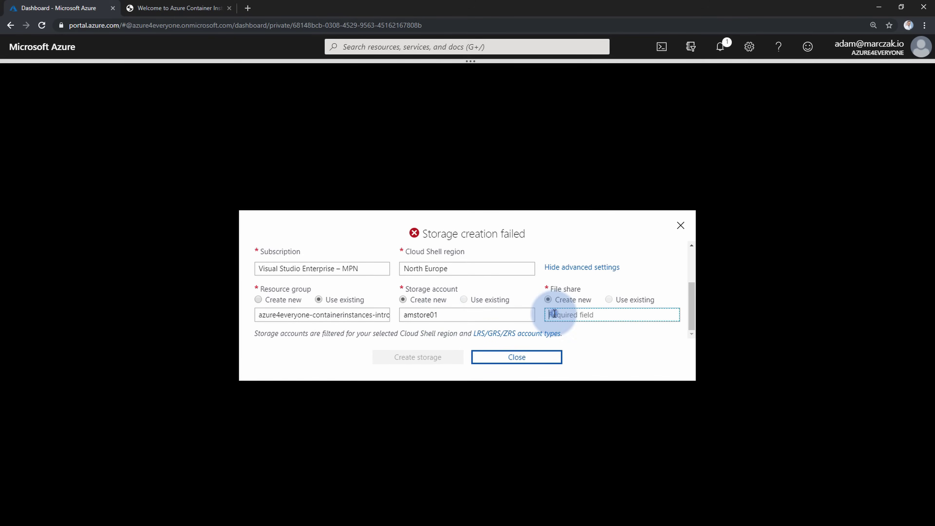
pyautogui.hotkey('ctrl', 'v')
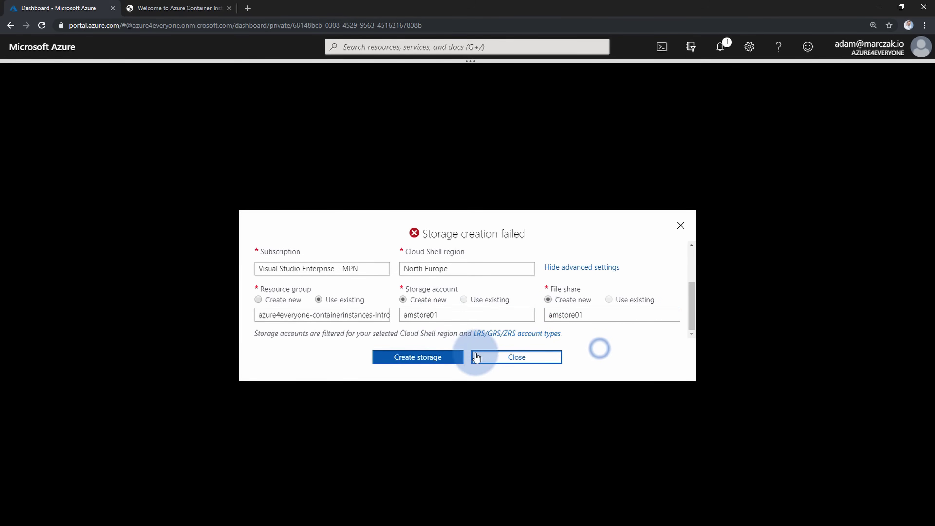
pyautogui.click(426, 357)
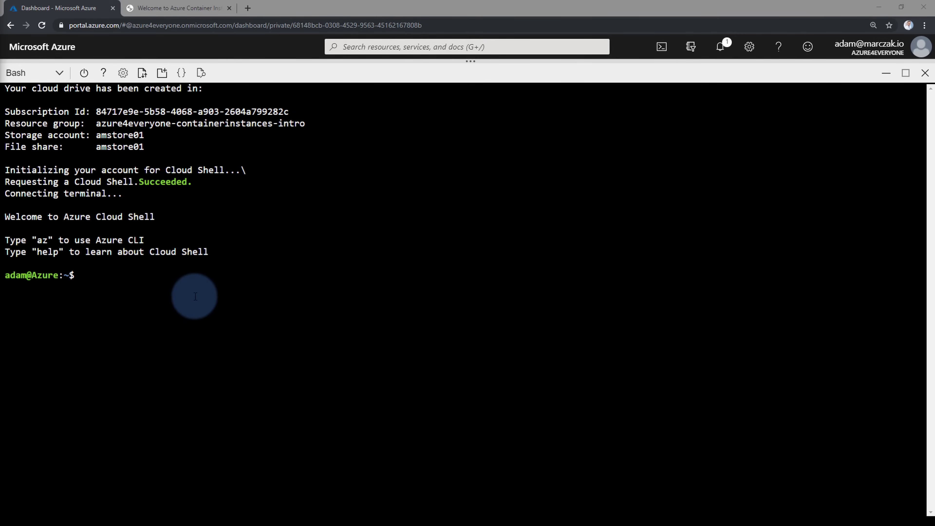
pyautogui.click(186, 284)
pyautogui.rightClick(186, 286)
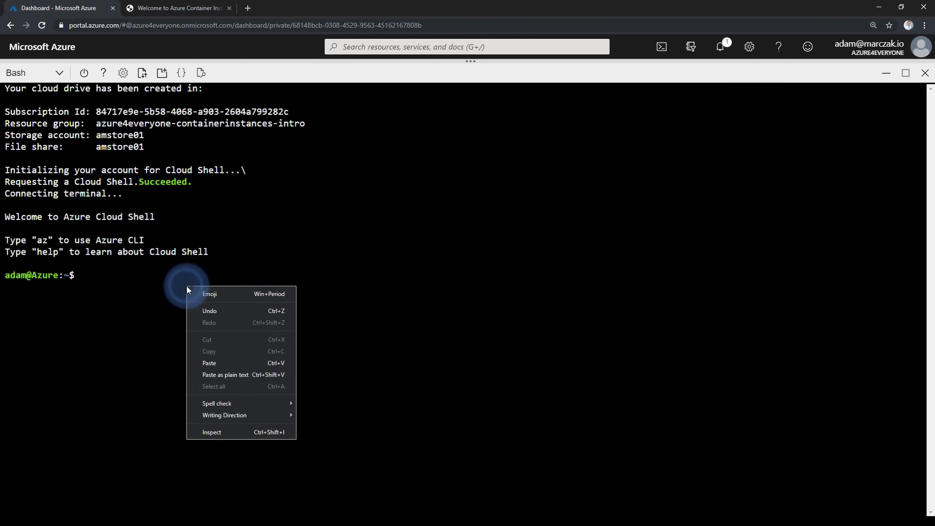
pyautogui.click(240, 363)
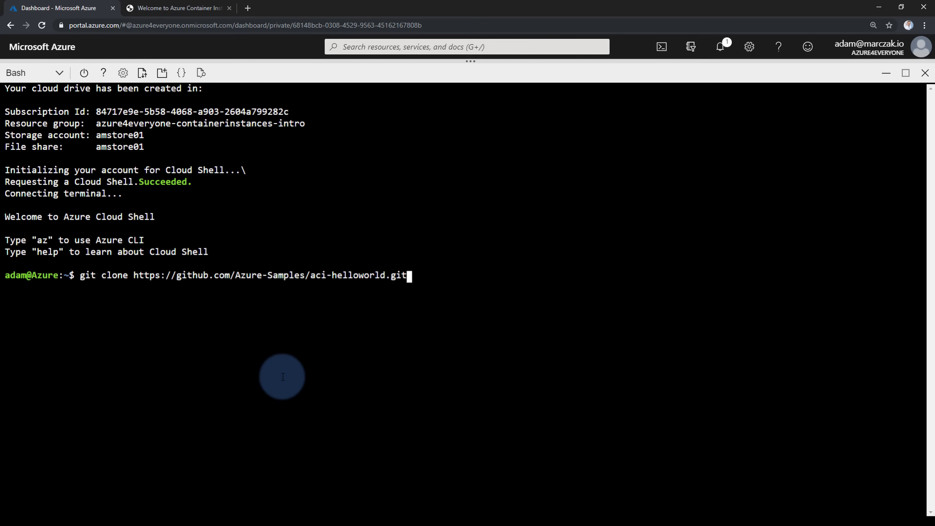
pyautogui.press('Return')
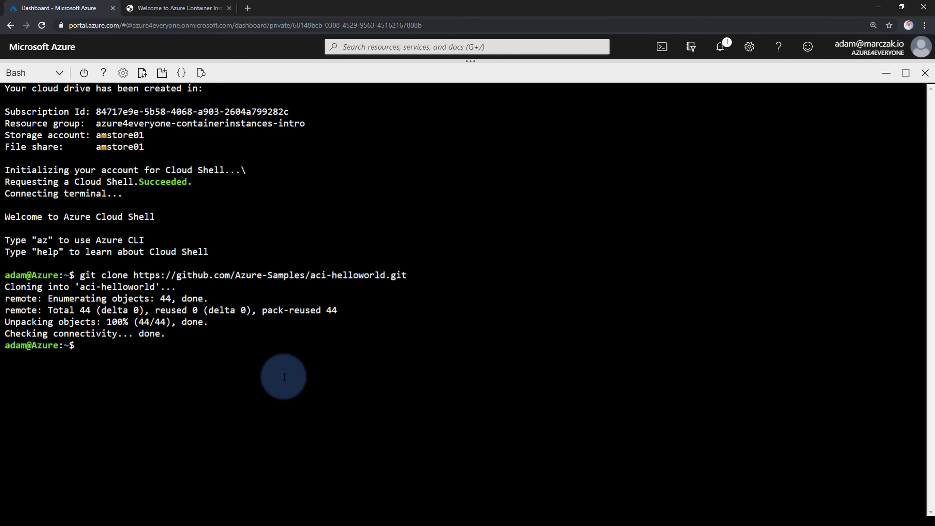
# - List the home folder's contents, change into aci-helloworld and open that folder in the code editor with "code ."
pyautogui.press('Return')
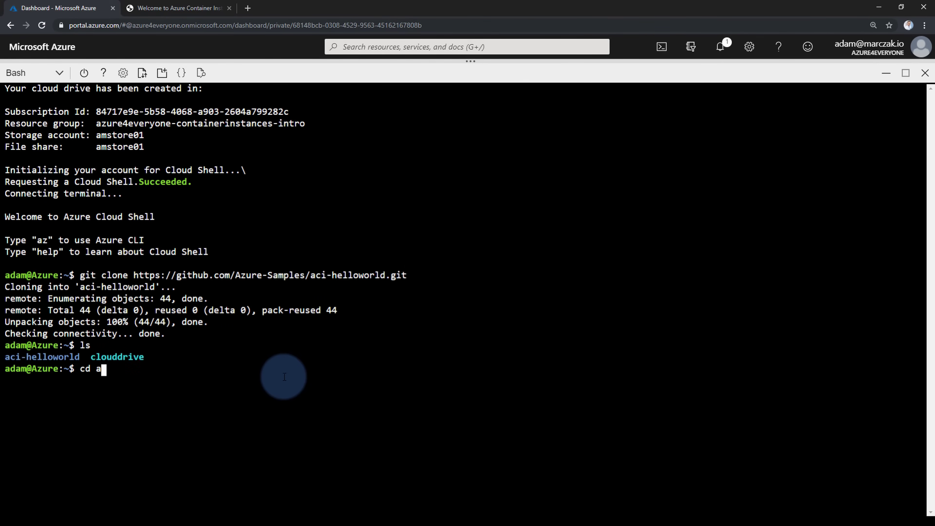
pyautogui.write('cd a')
pyautogui.press('Tab')
pyautogui.press('Return')
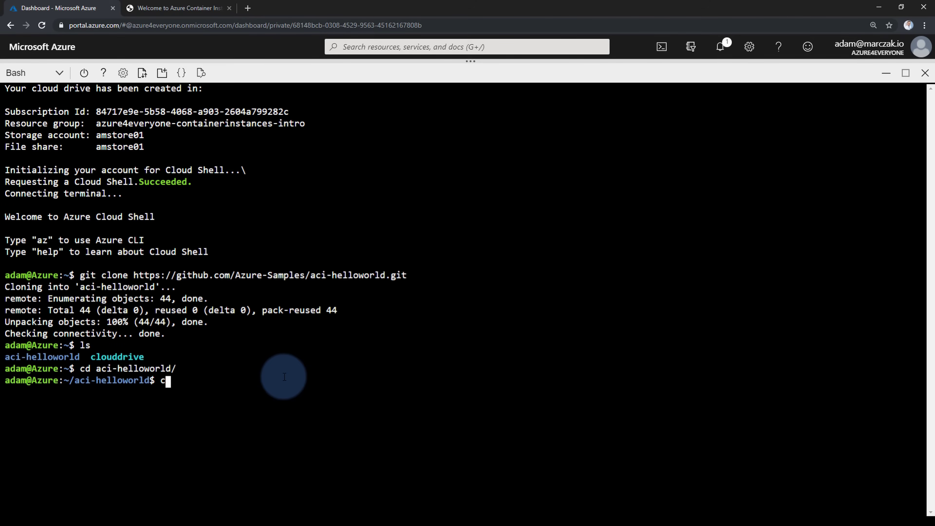
pyautogui.press('Return')
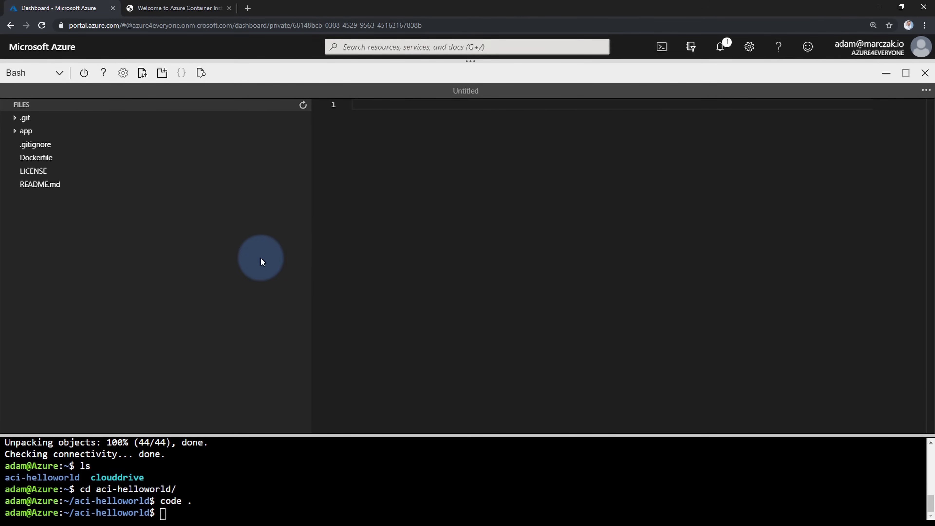
# - Set the Cloud Shell text size to Large and make the terminal area below the editor taller
pyautogui.click(124, 73)
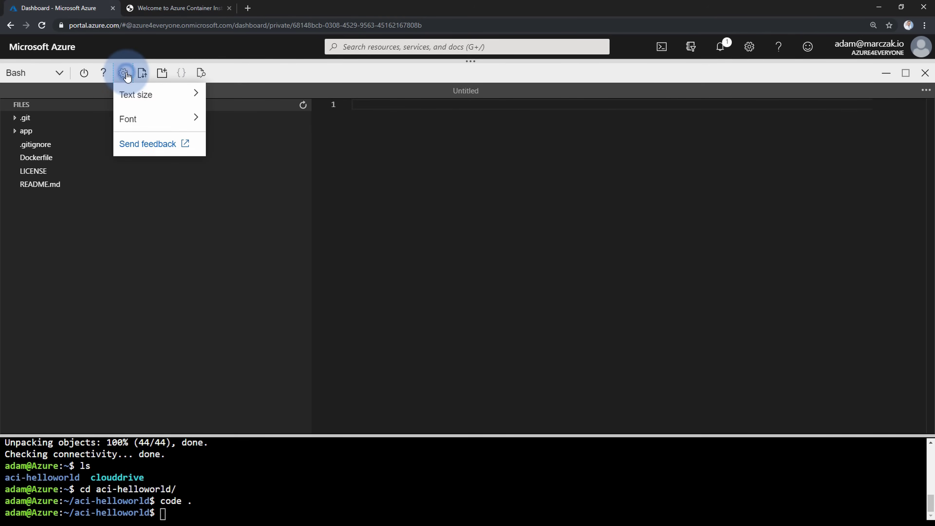
pyautogui.moveTo(167, 96)
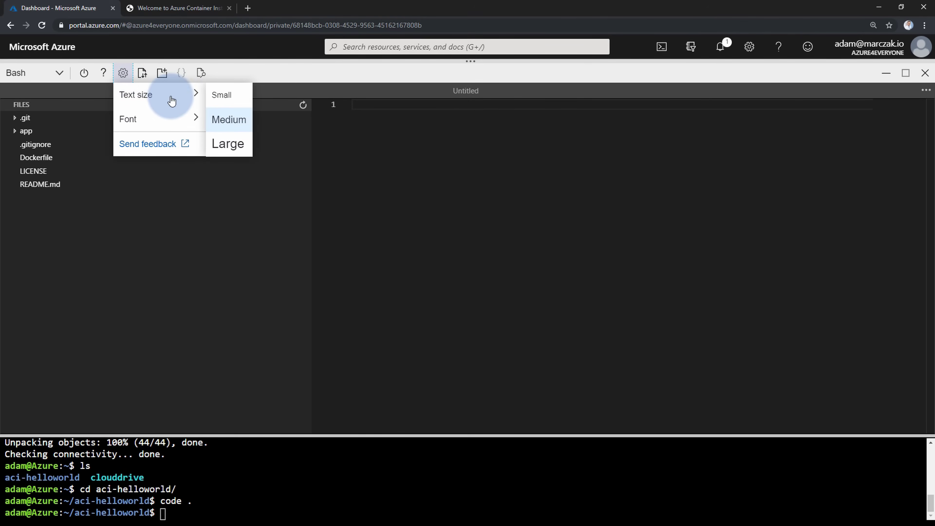
pyautogui.click(230, 145)
pyautogui.moveTo(228, 435); pyautogui.dragTo(231, 387)
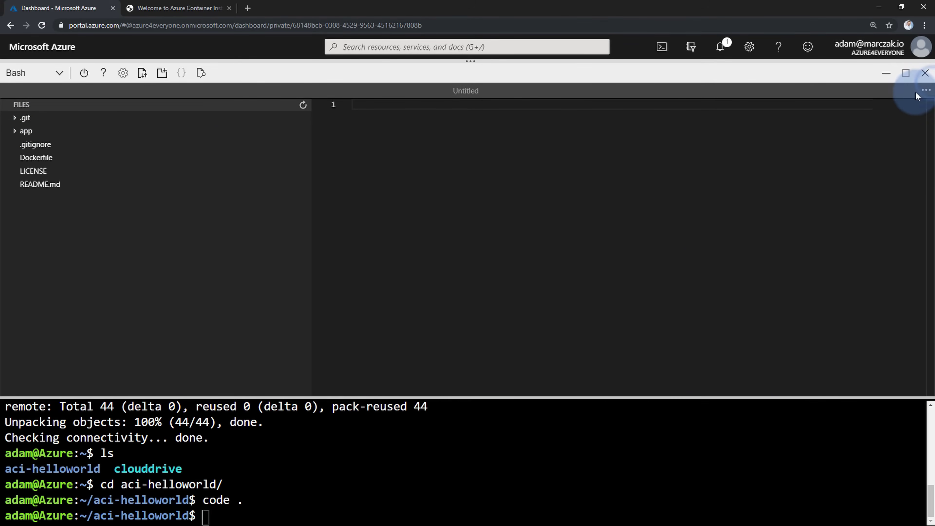
# - Open index.html from the app folder and look through its title, heading and body markup
pyautogui.click(926, 90)
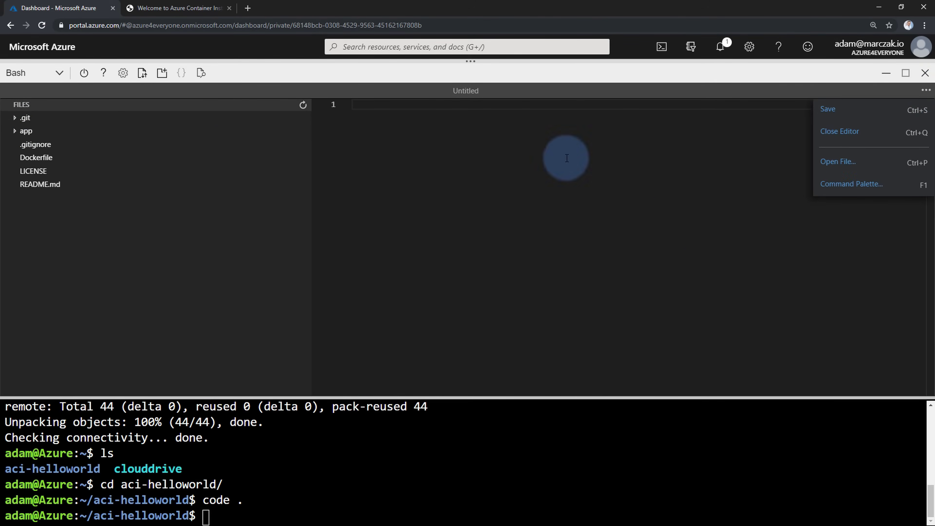
pyautogui.click(20, 131)
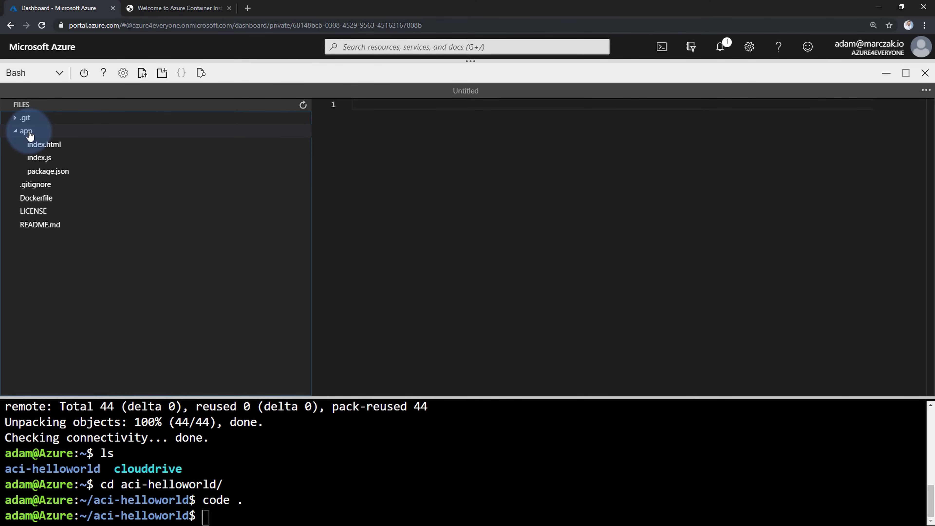
pyautogui.click(42, 144)
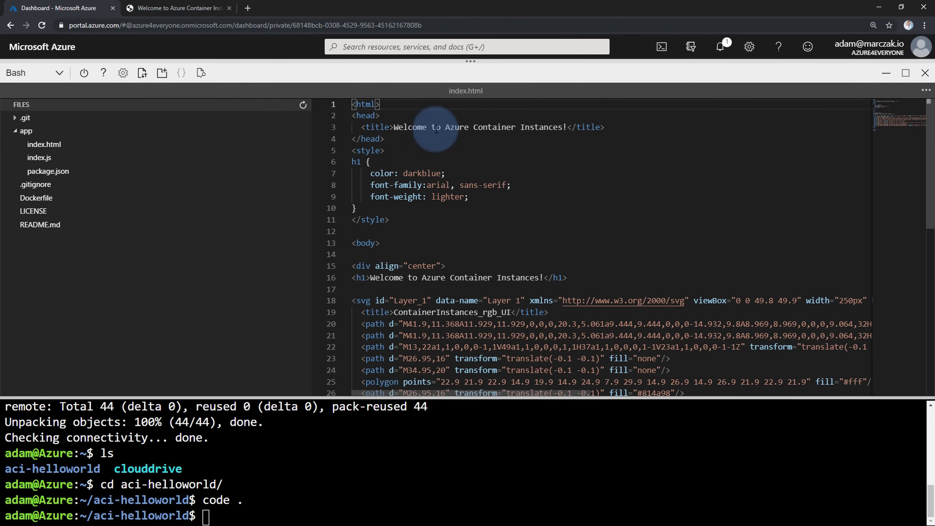
pyautogui.moveTo(394, 127); pyautogui.dragTo(565, 127)
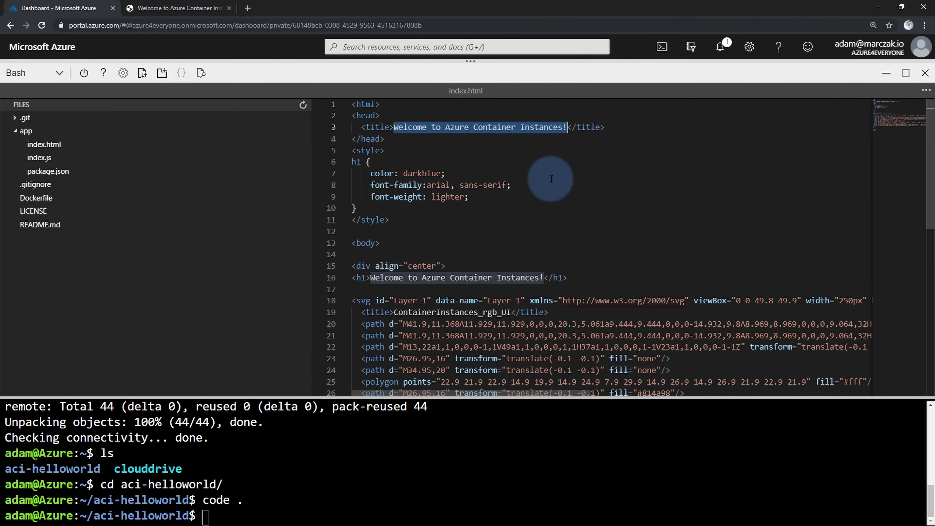
pyautogui.scroll(-3, 501, 266)
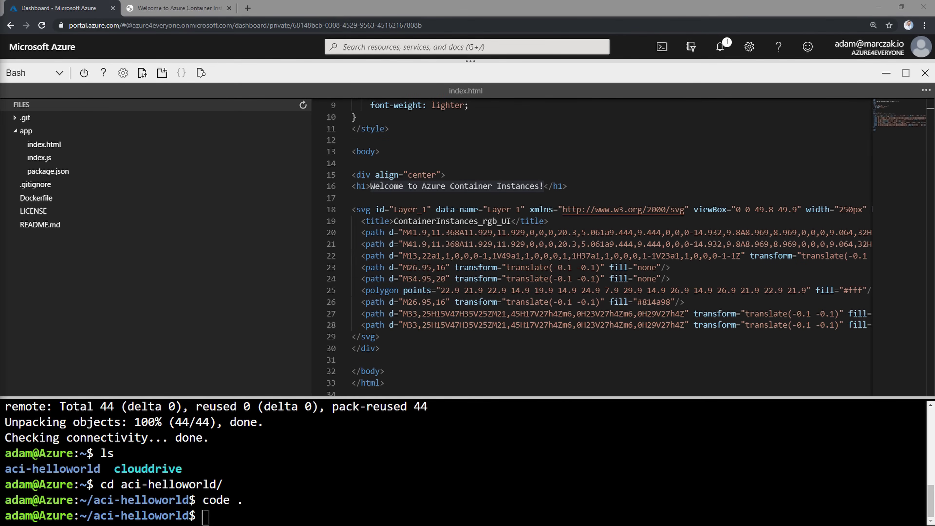
# - Replace the whole svg block in index.html with an img tag for azure4everyone.svg, styled 300px wide and 300px high
pyautogui.moveTo(398, 344); pyautogui.dragTo(369, 295)
pyautogui.click(402, 339)
pyautogui.moveTo(403, 339); pyautogui.dragTo(352, 209)
pyautogui.hotkey('ctrl', 'v')
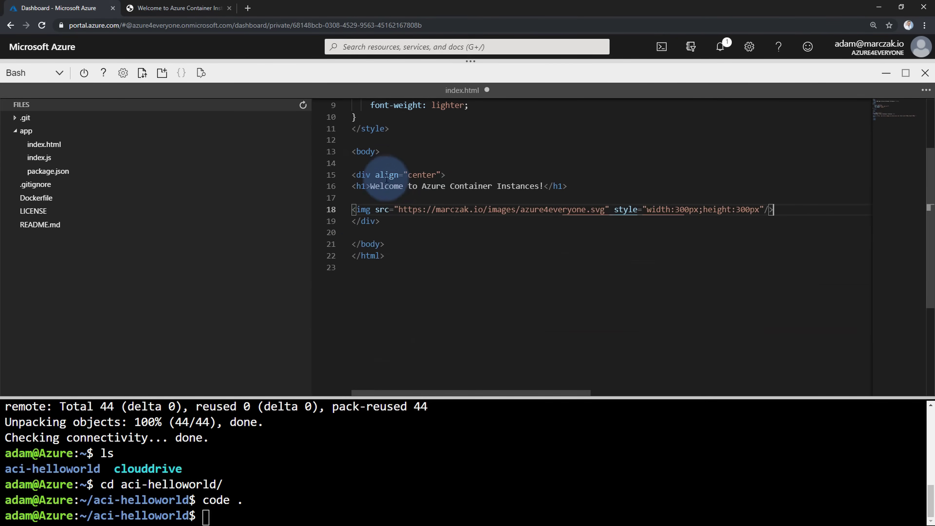
# - Change the h1 heading to "Welcome to Azure Container Custom Instances!" and save index.html
pyautogui.doubleClick(517, 186)
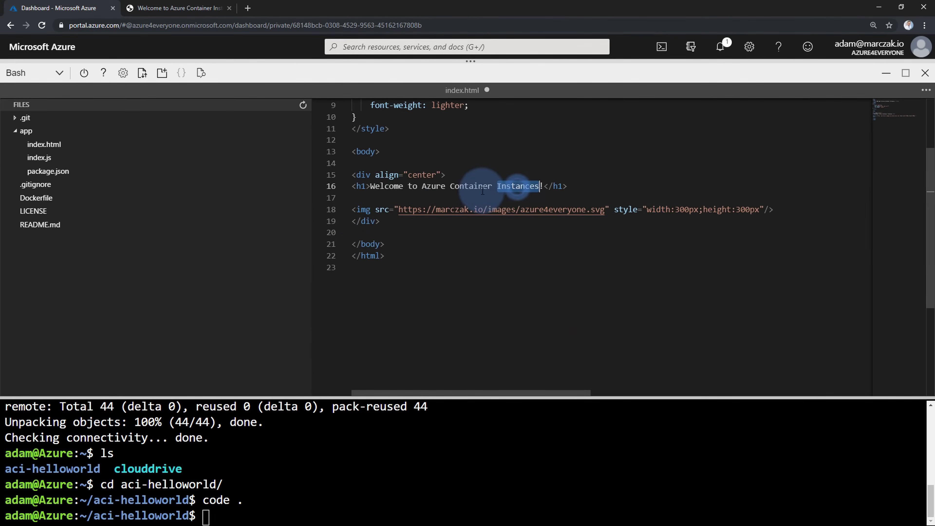
pyautogui.click(497, 186)
pyautogui.write('Custom')
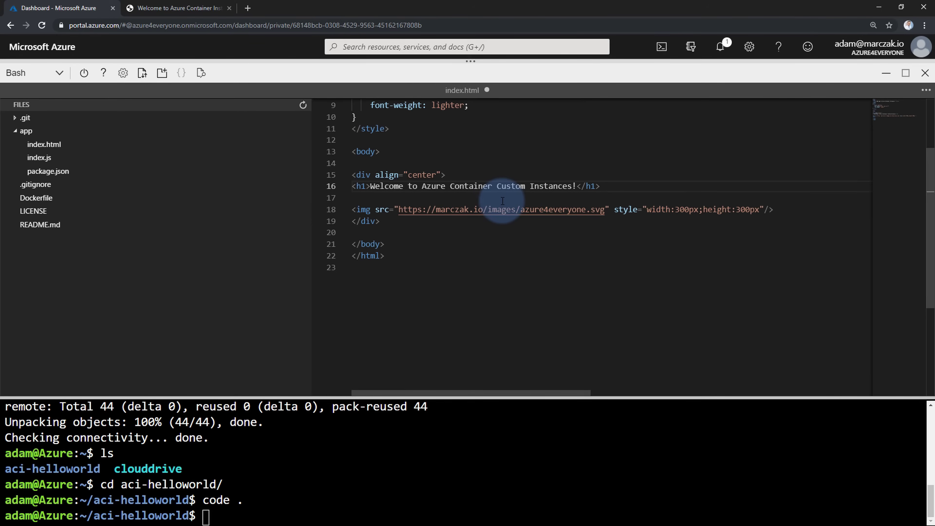
pyautogui.click(490, 223)
pyautogui.scroll(3, 486, 247)
pyautogui.hotkey('ctrl', 's')
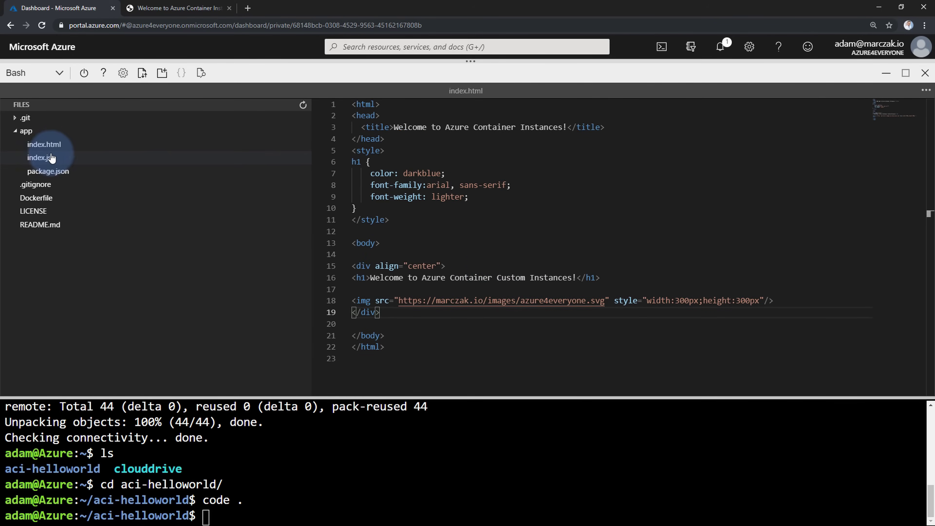
# - Examine how index.js serves the index.html page and view the contents of package.json
pyautogui.click(39, 158)
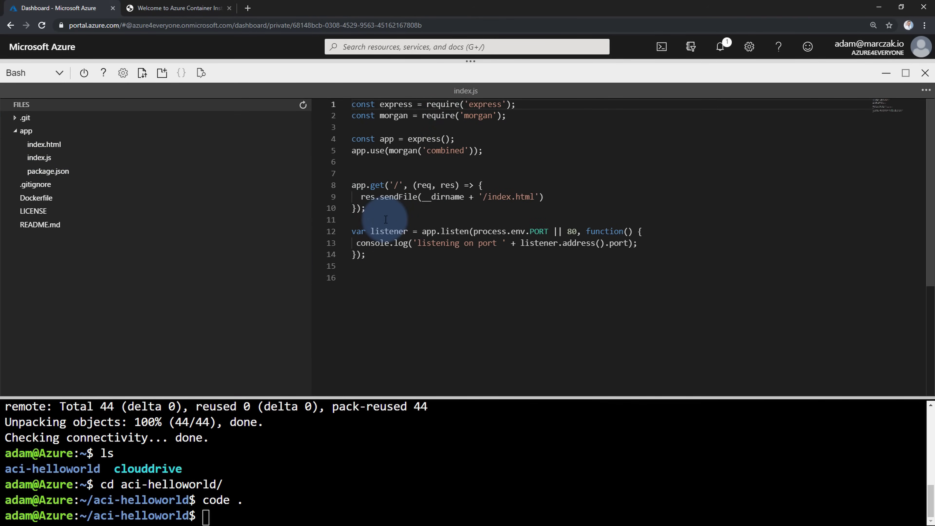
pyautogui.doubleClick(508, 193)
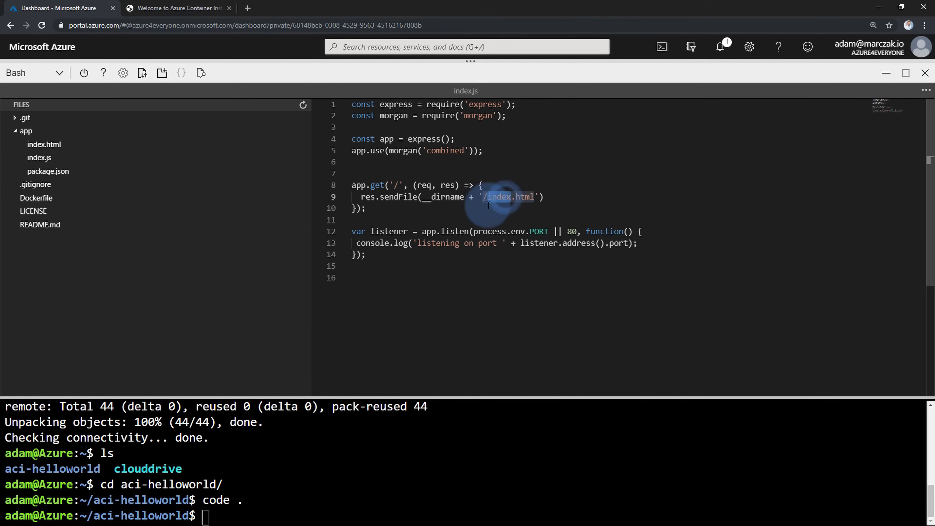
pyautogui.click(65, 173)
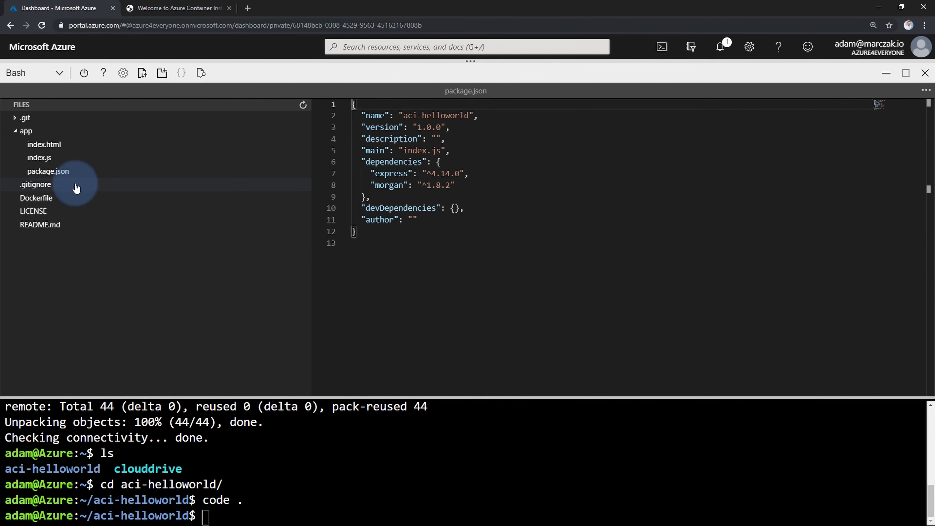
# - Open the Dockerfile and examine its node:8.9.3-alpine base image and npm install instruction
pyautogui.click(44, 199)
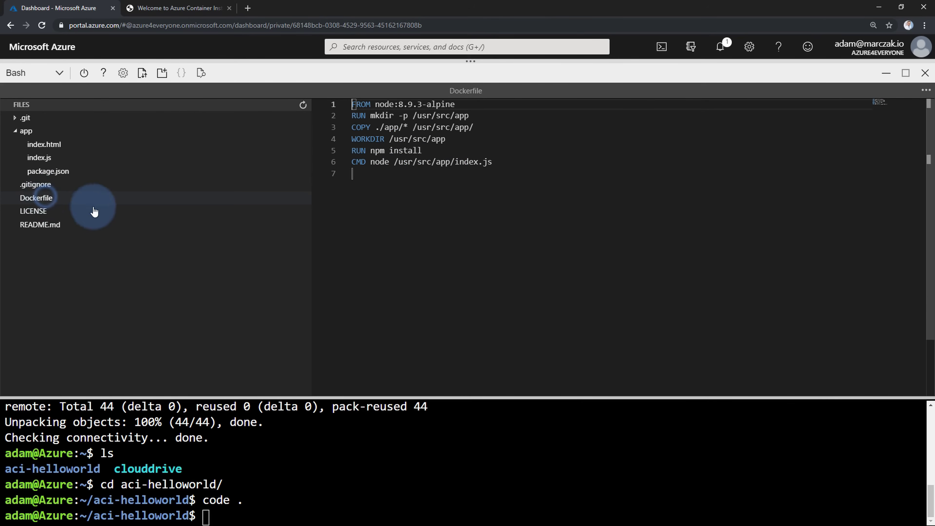
pyautogui.click(376, 218)
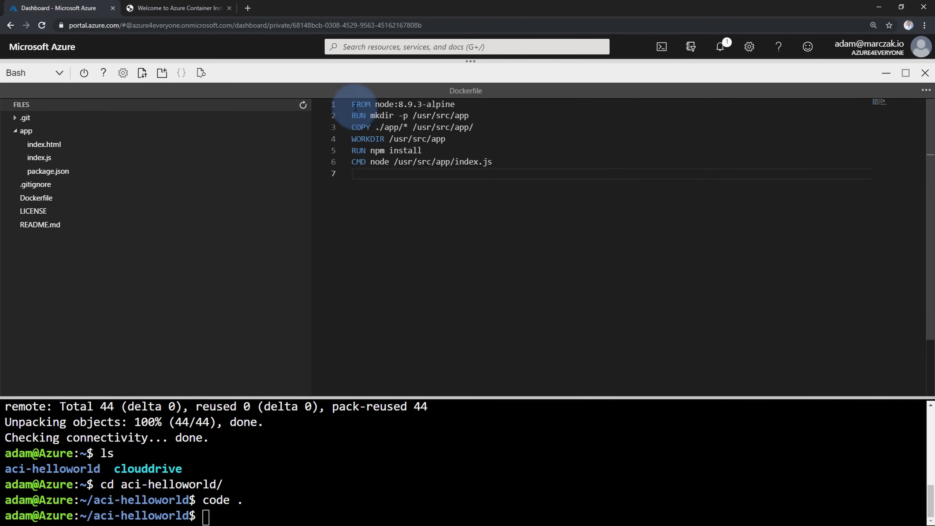
pyautogui.moveTo(375, 104); pyautogui.dragTo(457, 105)
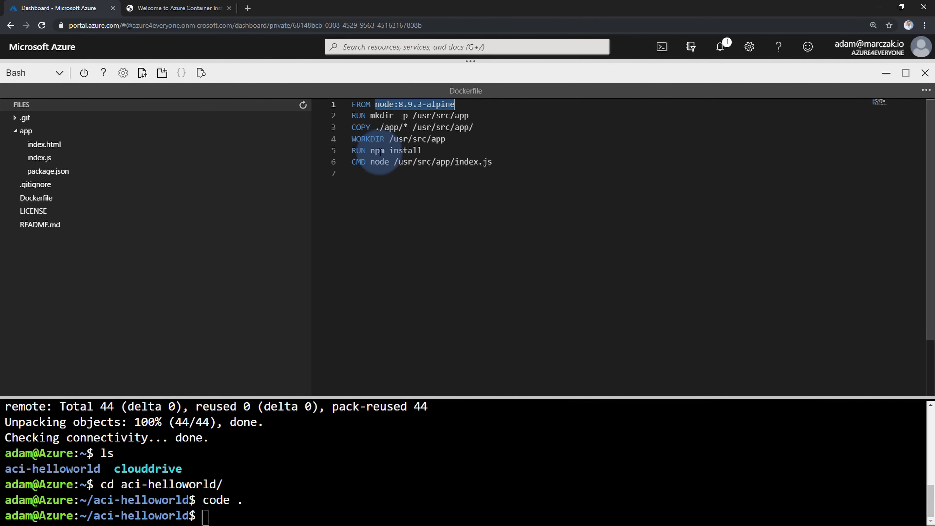
pyautogui.moveTo(370, 151); pyautogui.dragTo(422, 150)
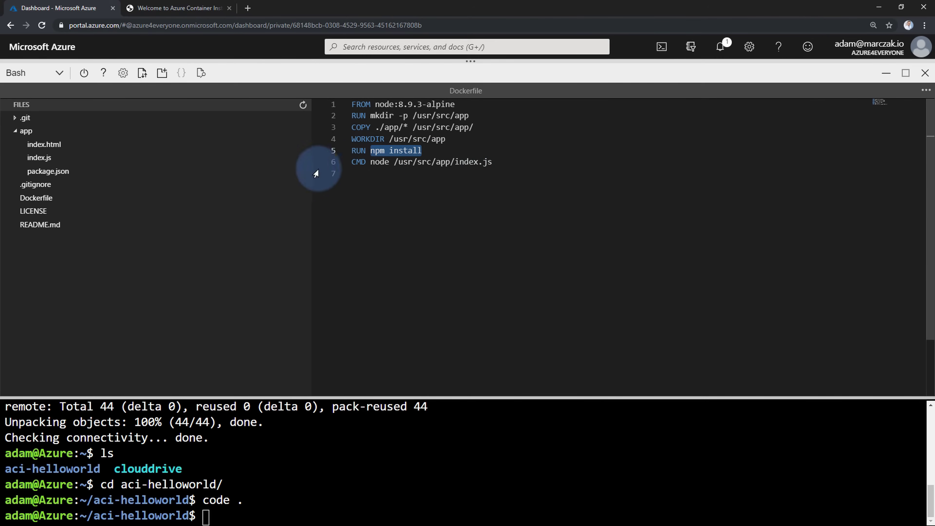
pyautogui.click(380, 177)
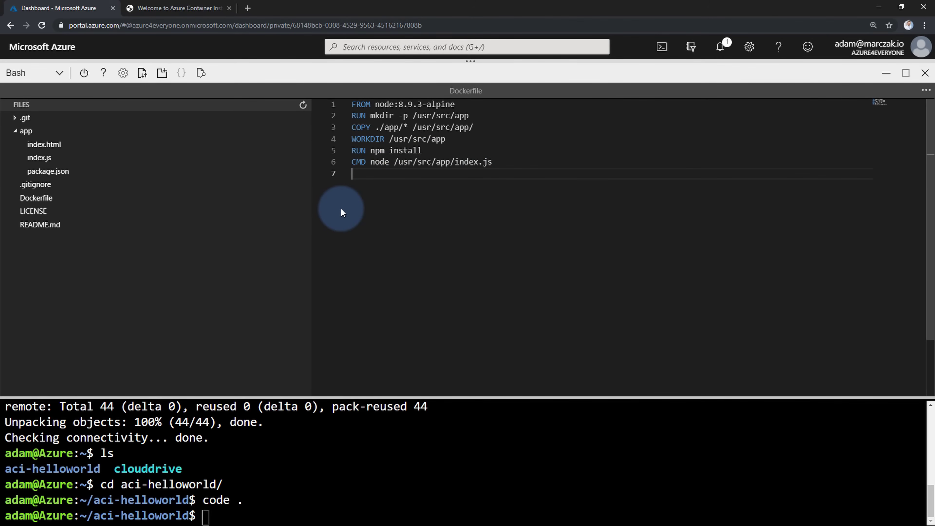
# - Enlarge the terminal area and close the Cloud Shell code editor
pyautogui.moveTo(469, 398); pyautogui.dragTo(470, 319)
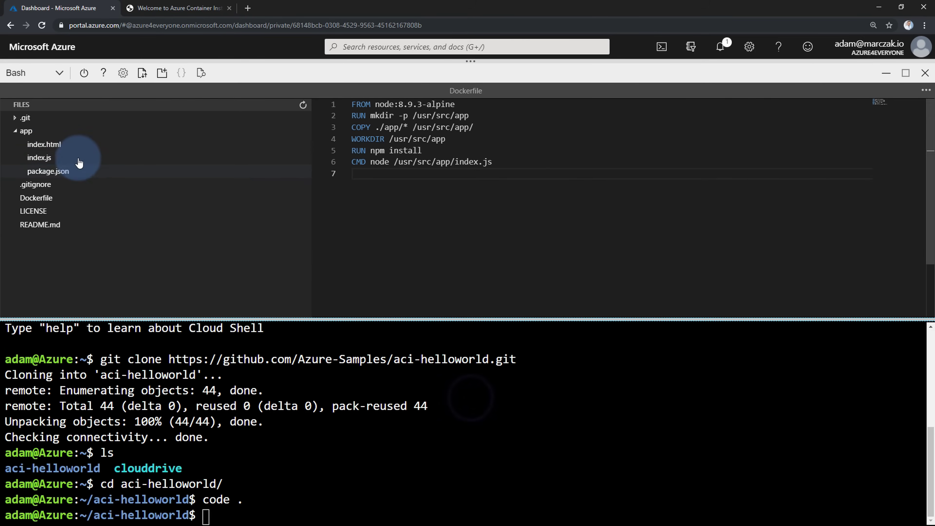
pyautogui.click(926, 90)
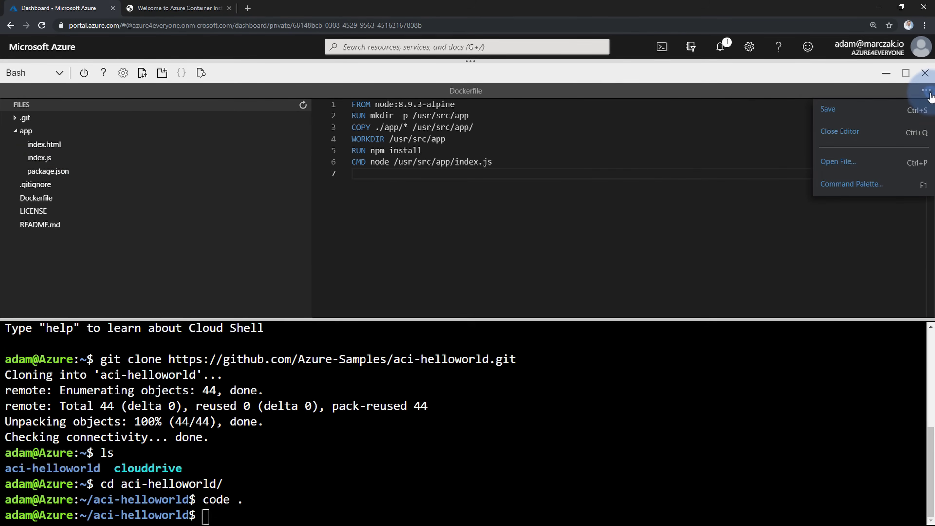
pyautogui.click(864, 135)
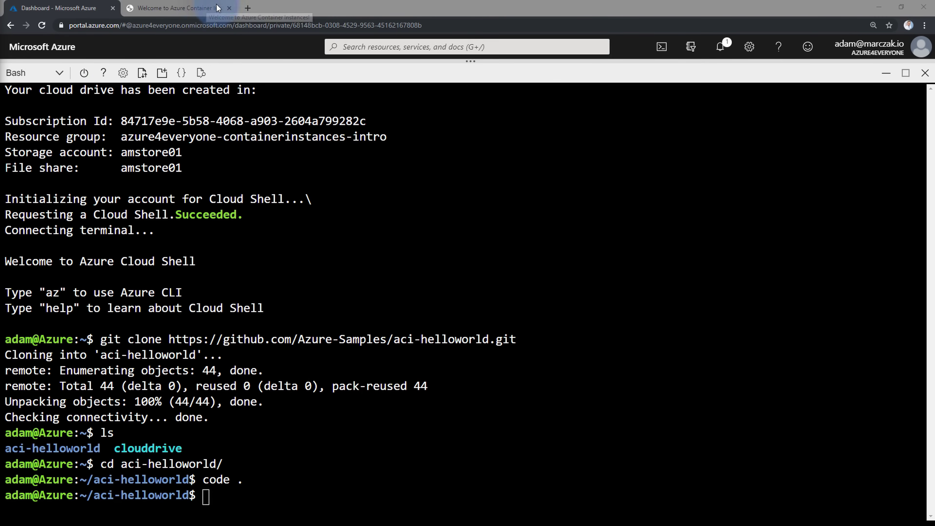
# - Open the Azure portal dashboard in a second browser tab placed beside the Cloud Shell one
pyautogui.click(249, 10)
pyautogui.moveTo(267, 8); pyautogui.dragTo(173, 7)
pyautogui.click(62, 39)
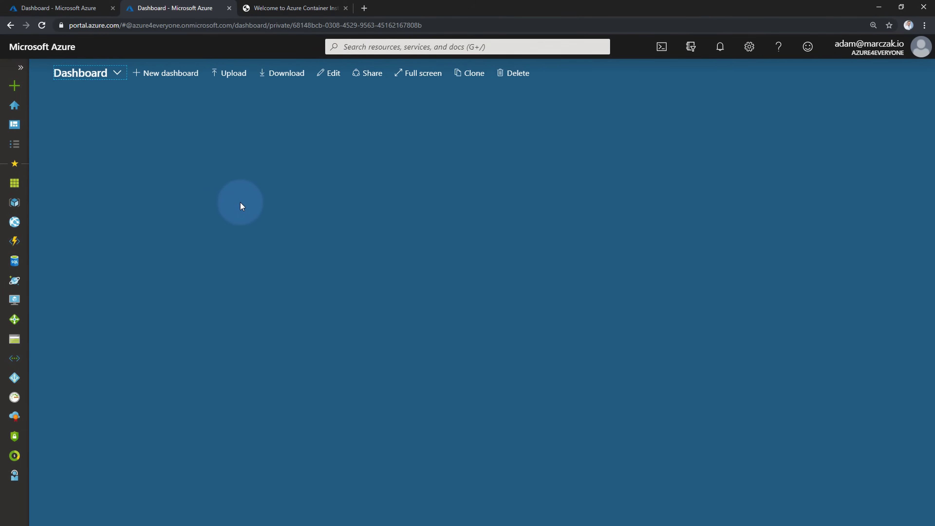
# - Find Container Registry in the Azure Marketplace and start creating a new registry
pyautogui.click(15, 203)
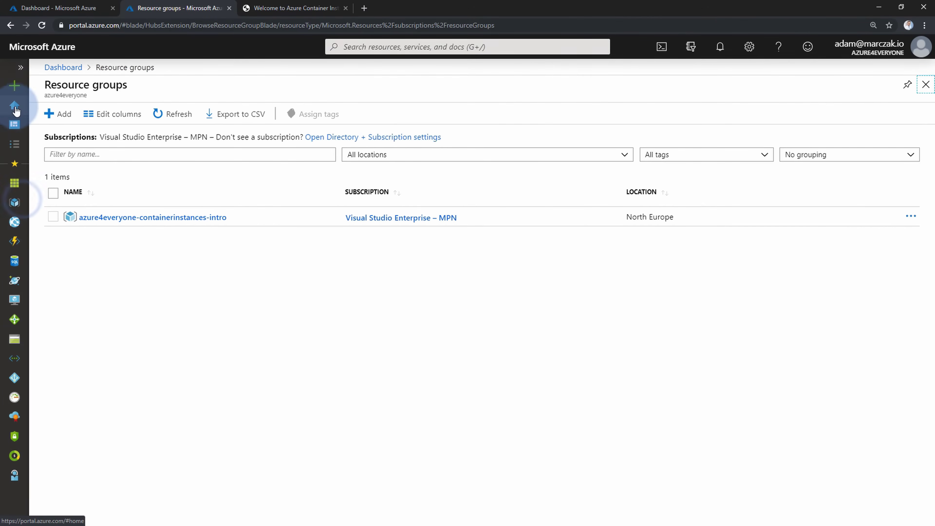
pyautogui.click(16, 86)
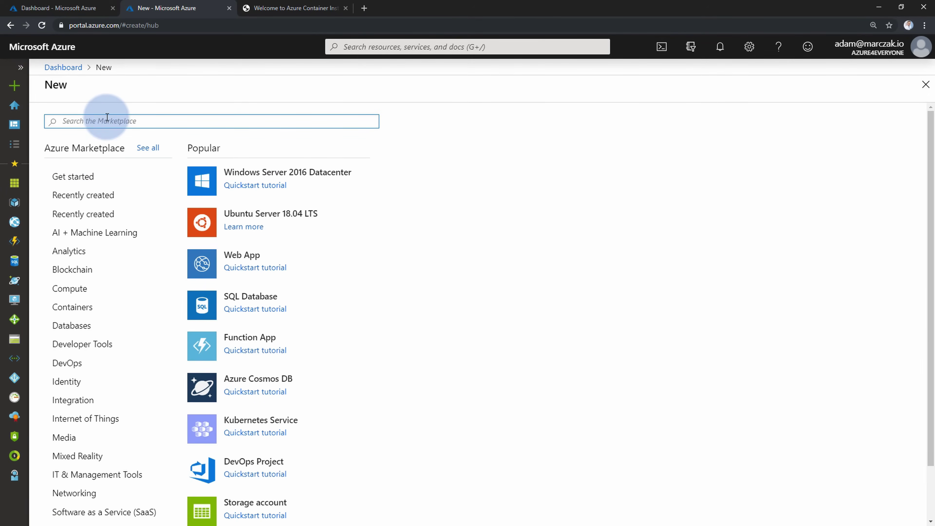
pyautogui.write('container reg')
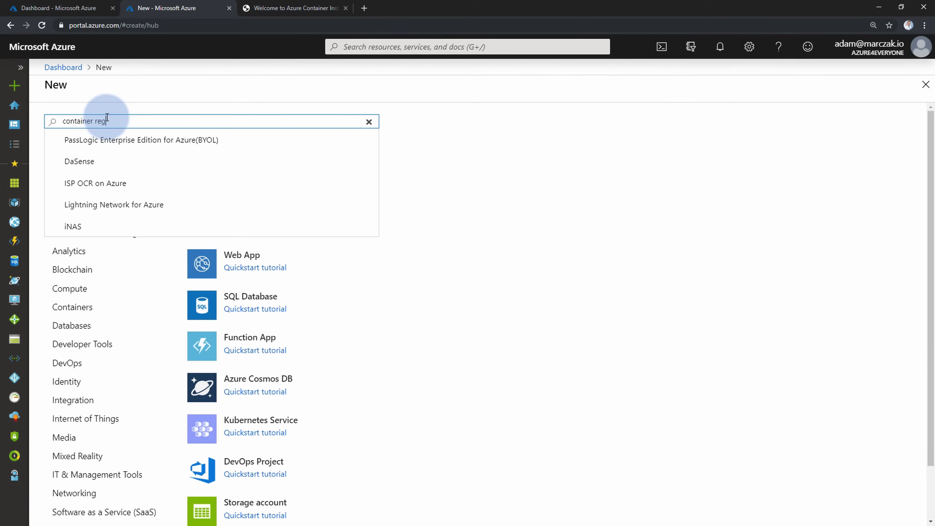
pyautogui.write('ist')
pyautogui.click(122, 140)
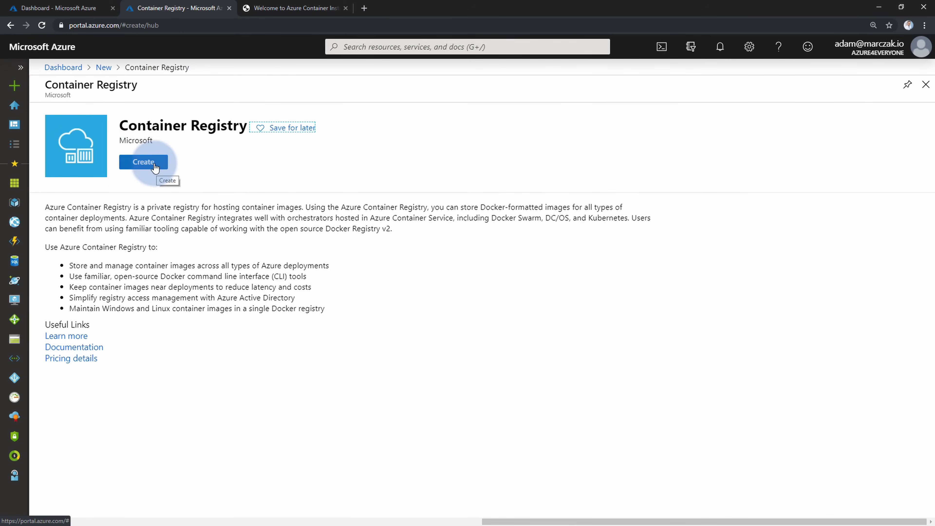
pyautogui.click(157, 166)
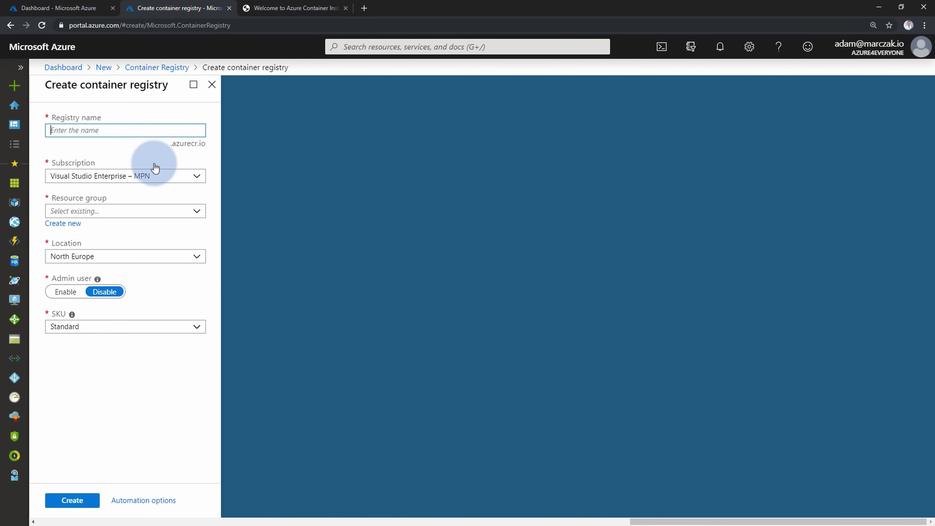
# - Name the registry a4eacr and assign it to the azure4everyone-containerinstances-intro resource group
pyautogui.click(119, 135)
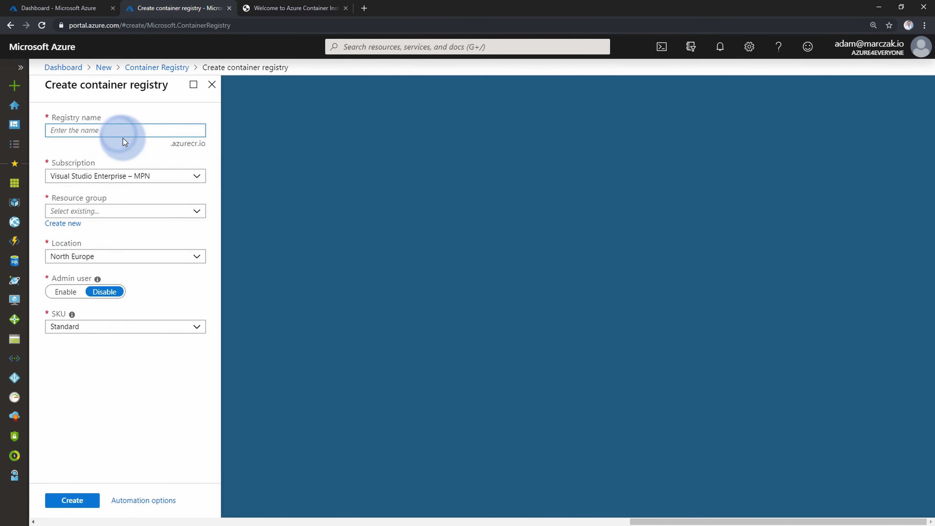
pyautogui.write('a4eacr')
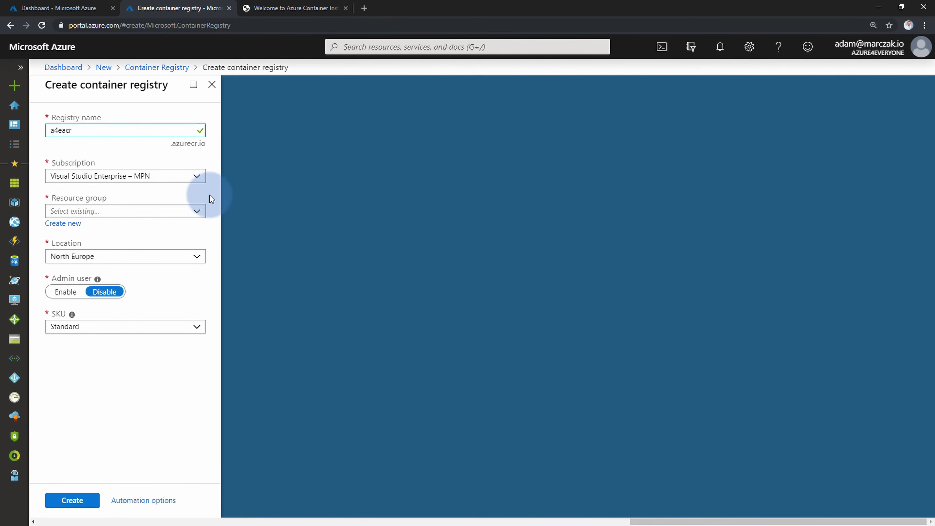
pyautogui.click(192, 212)
pyautogui.click(196, 226)
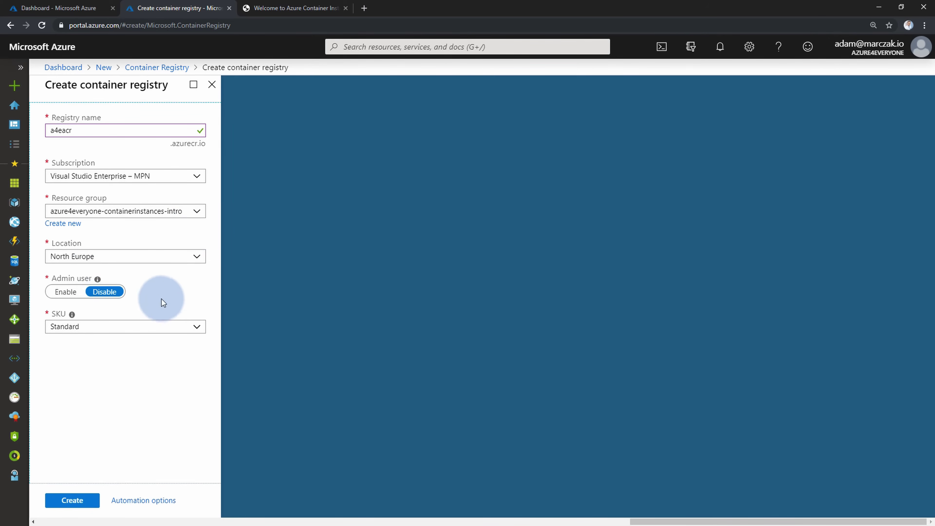
# - Enable the registry's admin user, choose the Basic SKU and create the registry
pyautogui.click(72, 296)
pyautogui.moveTo(98, 280)
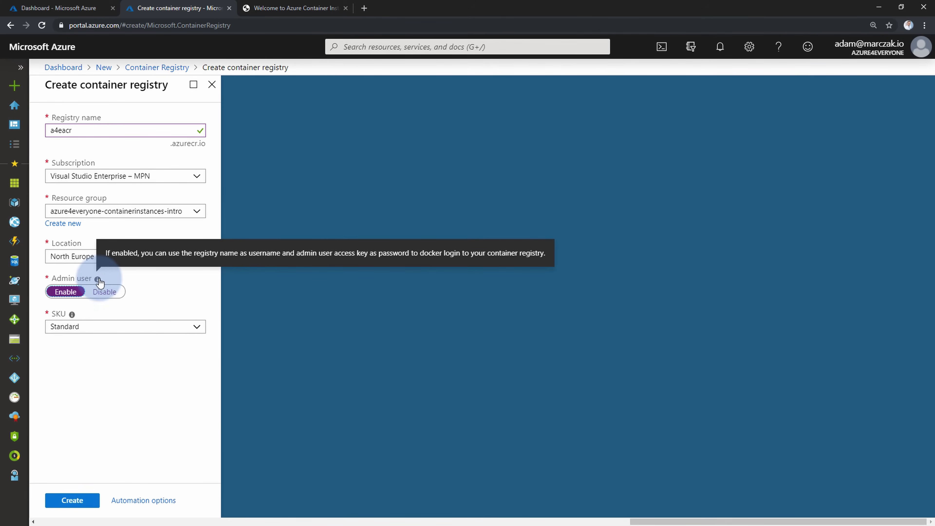
pyautogui.click(153, 295)
pyautogui.click(198, 327)
pyautogui.click(128, 342)
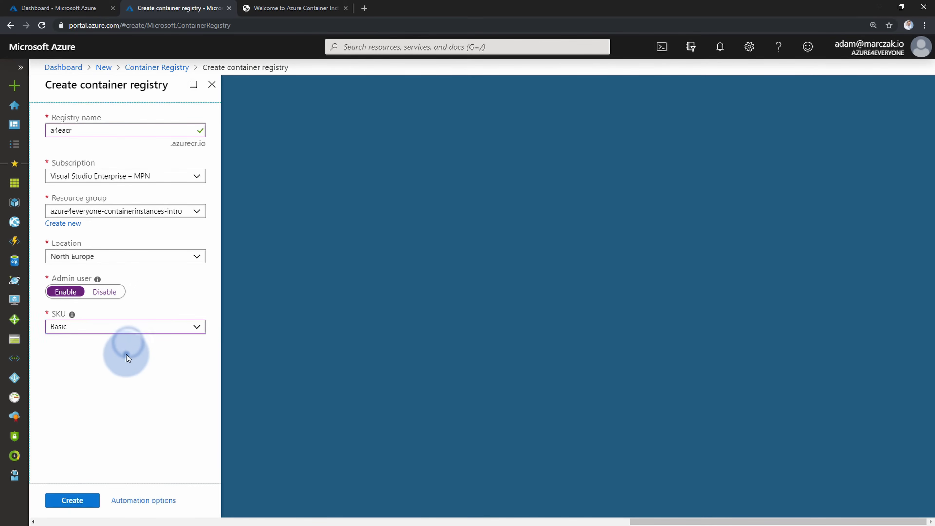
pyautogui.click(72, 501)
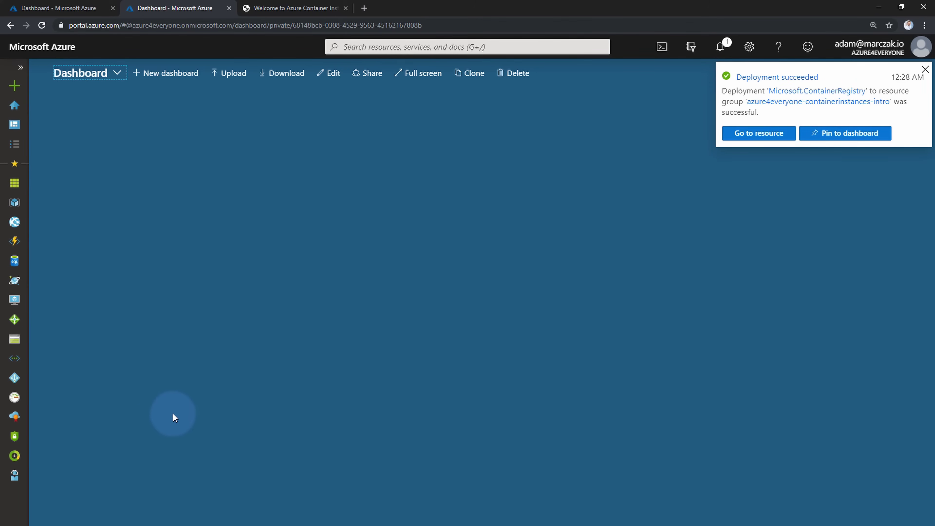
# - Check the deployed registry's name on its overview page and return to the Cloud Shell session
pyautogui.click(771, 134)
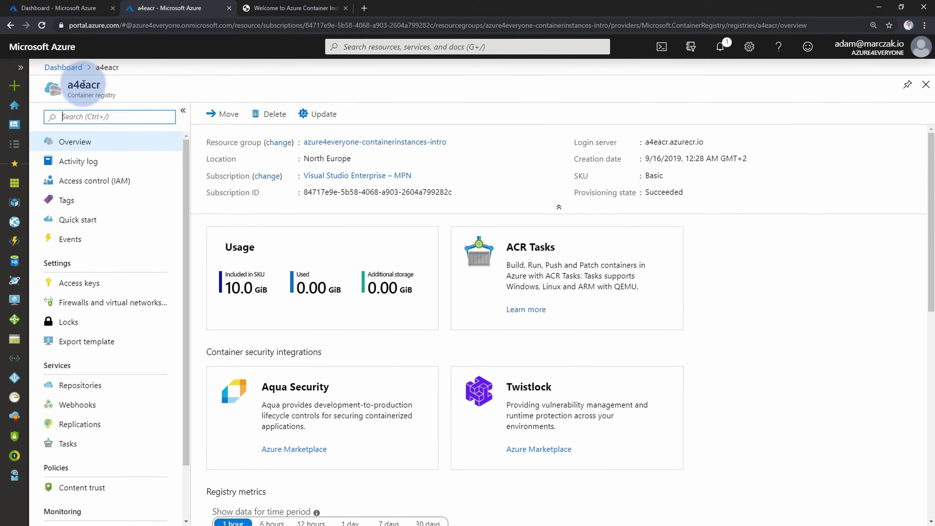
pyautogui.moveTo(76, 82); pyautogui.dragTo(98, 81)
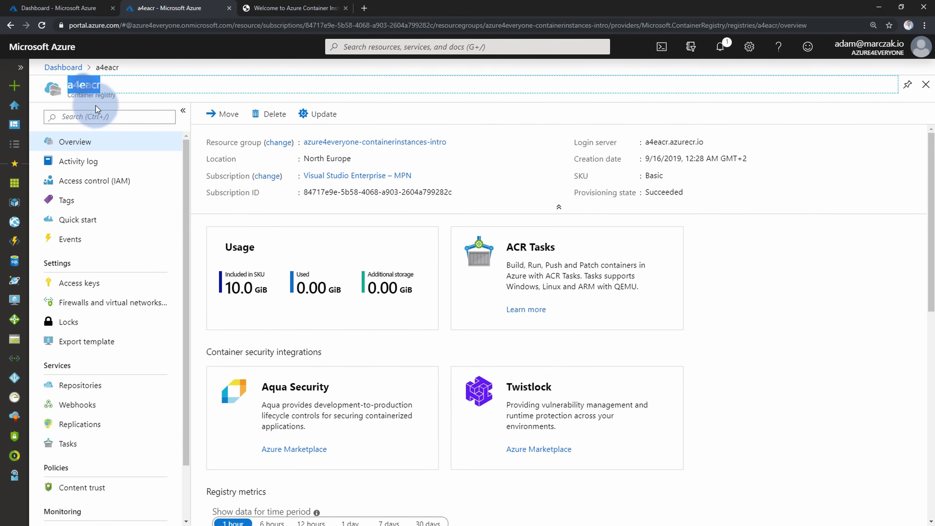
pyautogui.click(83, 12)
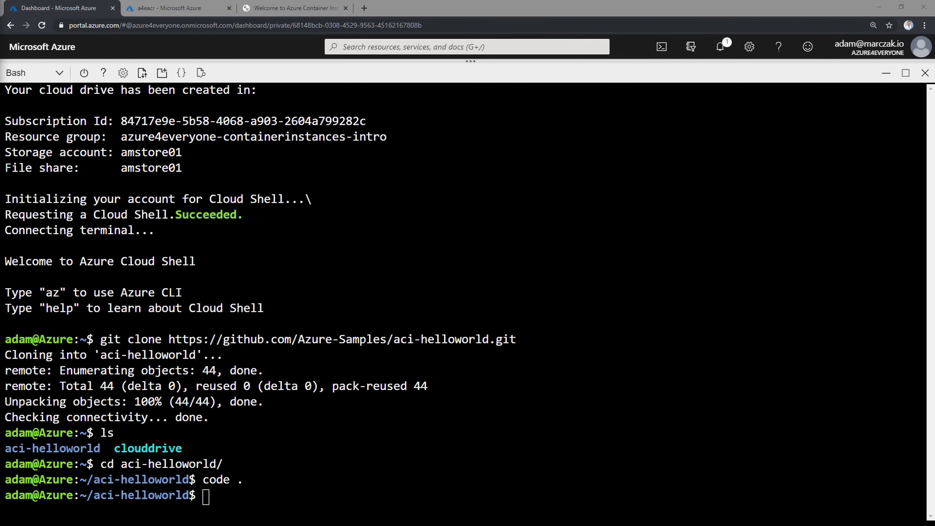
# - Paste the az acr build command for demo/custom-image-demo at the prompt and change its image tag to v1
pyautogui.rightClick(260, 507)
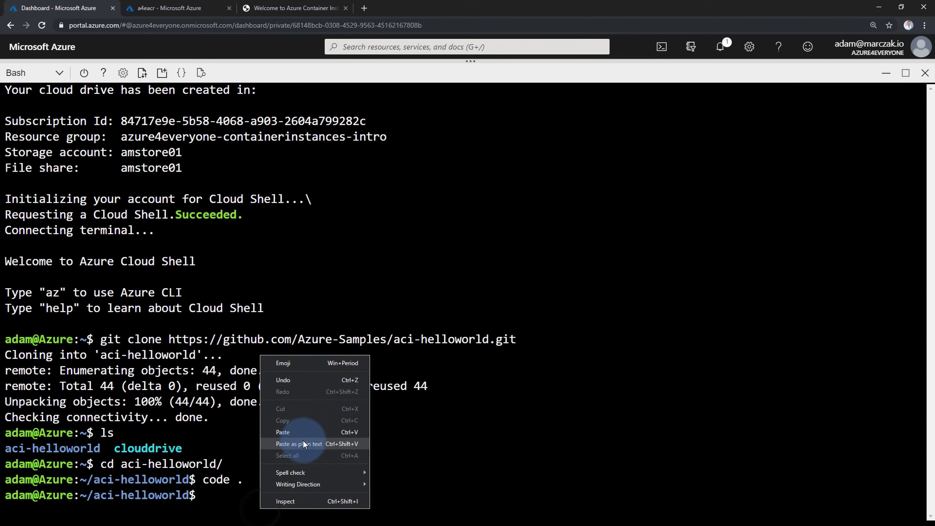
pyautogui.click(304, 444)
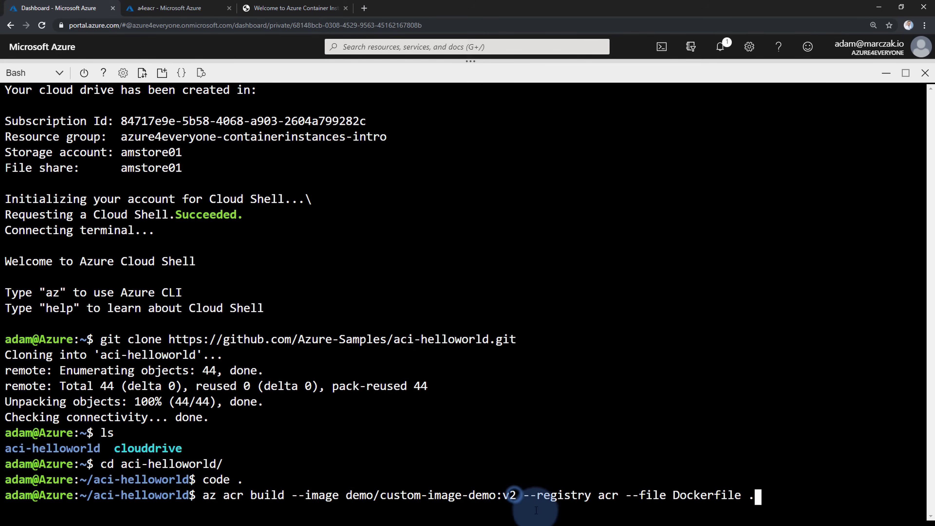
pyautogui.press('Left')
pyautogui.press('Left')
pyautogui.press('Left')
pyautogui.press('Left')
pyautogui.press('Left')
pyautogui.press('Left')
pyautogui.press('Left')
pyautogui.press('Left')
pyautogui.press('Left')
pyautogui.press('Left')
pyautogui.press('Left')
pyautogui.press('Left')
pyautogui.press('Left')
pyautogui.press('Left')
pyautogui.press('Left')
pyautogui.press('Left')
pyautogui.press('Left')
pyautogui.press('Left')
pyautogui.press('Left')
pyautogui.press('Left')
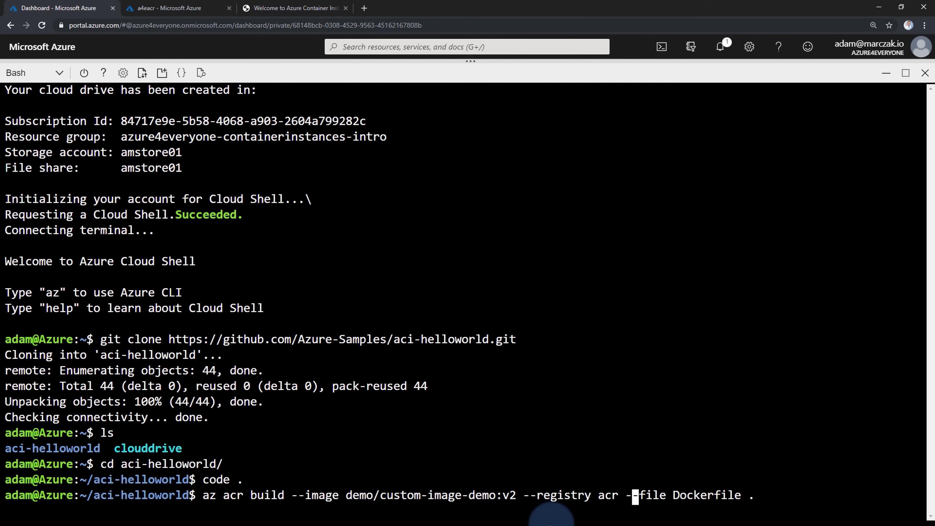
pyautogui.press('Left')
pyautogui.press('BackSpace')
pyautogui.write('1')
# - Set the build command's registry to a4eacr and run it to build the image from the Dockerfile
pyautogui.press('Right')
pyautogui.press('Right')
pyautogui.press('Right')
pyautogui.press('Right')
pyautogui.press('Right')
pyautogui.press('Right')
pyautogui.press('Right')
pyautogui.press('Right')
pyautogui.press('Right')
pyautogui.press('Right')
pyautogui.press('Right')
pyautogui.press('Right')
pyautogui.write('a')
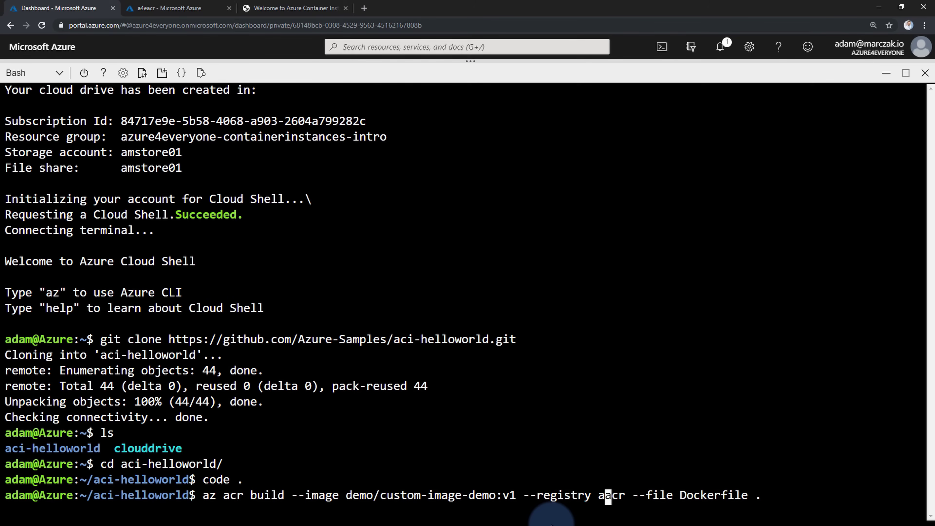
pyautogui.write('4e')
pyautogui.press('Right')
pyautogui.press('Right')
pyautogui.press('Right')
pyautogui.press('Right')
pyautogui.press('Right')
pyautogui.press('Right')
pyautogui.press('Right')
pyautogui.press('Right')
pyautogui.press('Right')
pyautogui.press('Right')
pyautogui.press('Right')
pyautogui.press('Right')
pyautogui.press('Right')
pyautogui.press('Right')
pyautogui.press('Right')
pyautogui.press('Right')
pyautogui.press('Right')
pyautogui.press('Right')
pyautogui.press('Right')
pyautogui.press('Right')
pyautogui.press('Right')
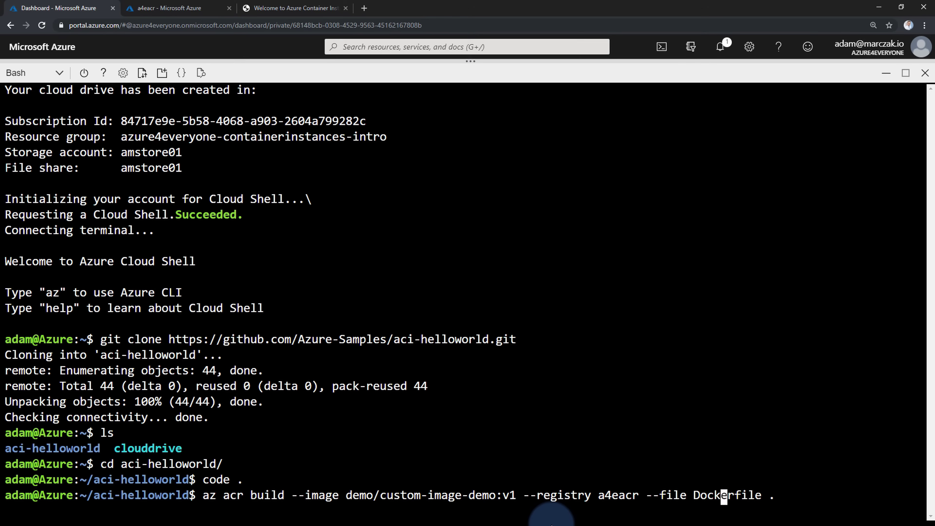
pyautogui.press('Return')
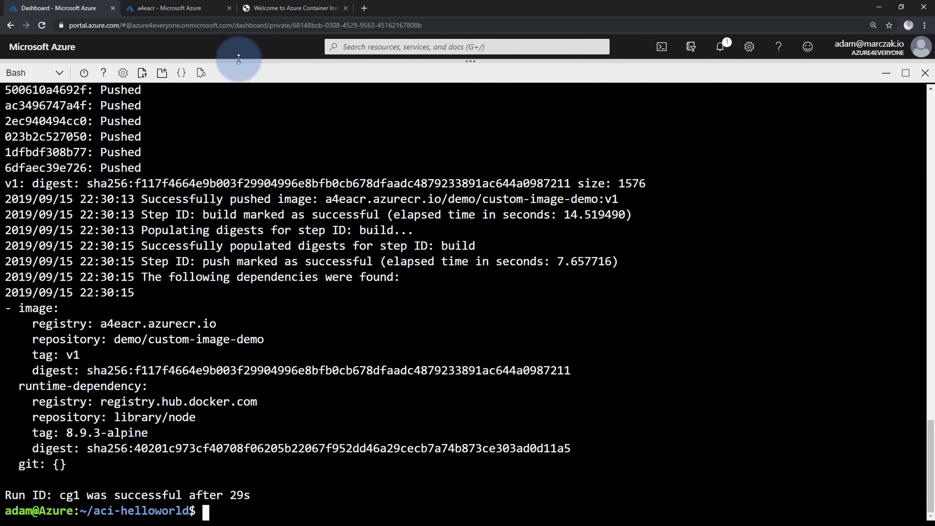
# - View the v1 tag of demo/custom-image-demo in the a4eacr registry, select its full image path and return to Cloud Shell
pyautogui.click(174, 15)
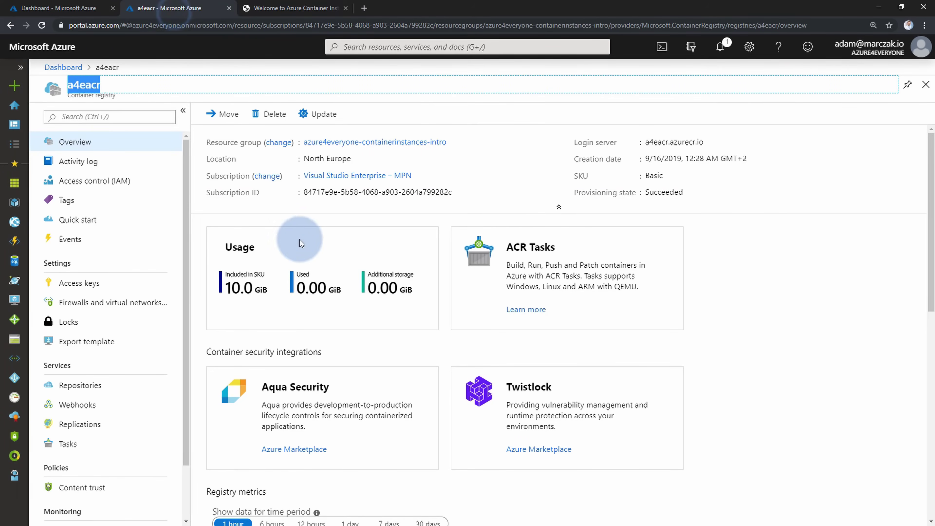
pyautogui.click(99, 385)
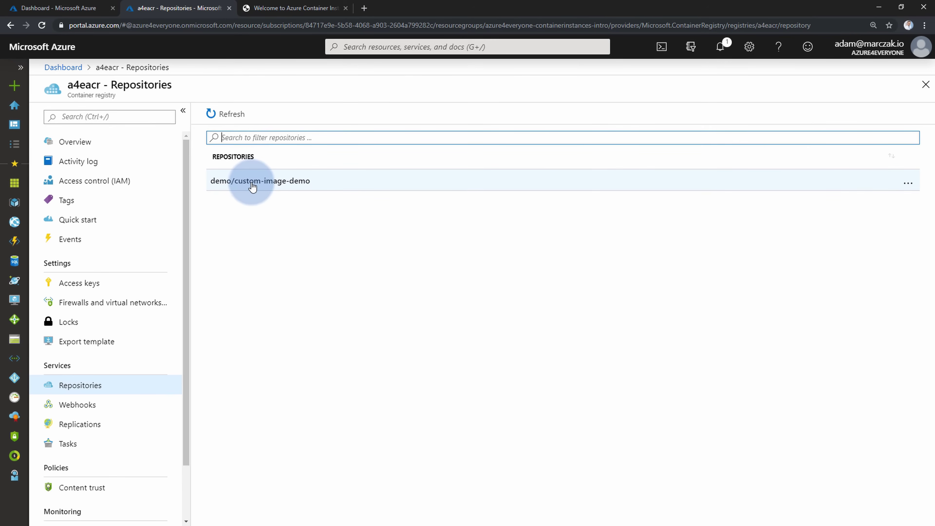
pyautogui.click(268, 187)
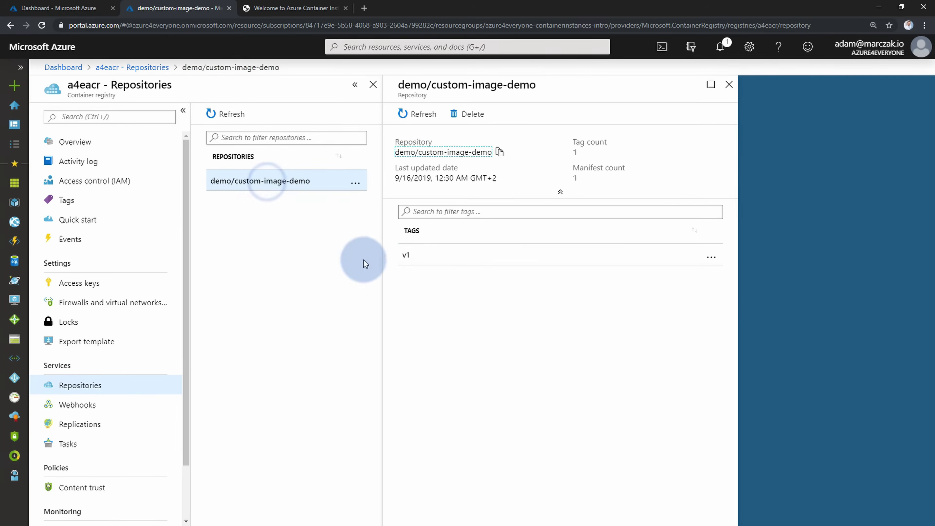
pyautogui.click(409, 258)
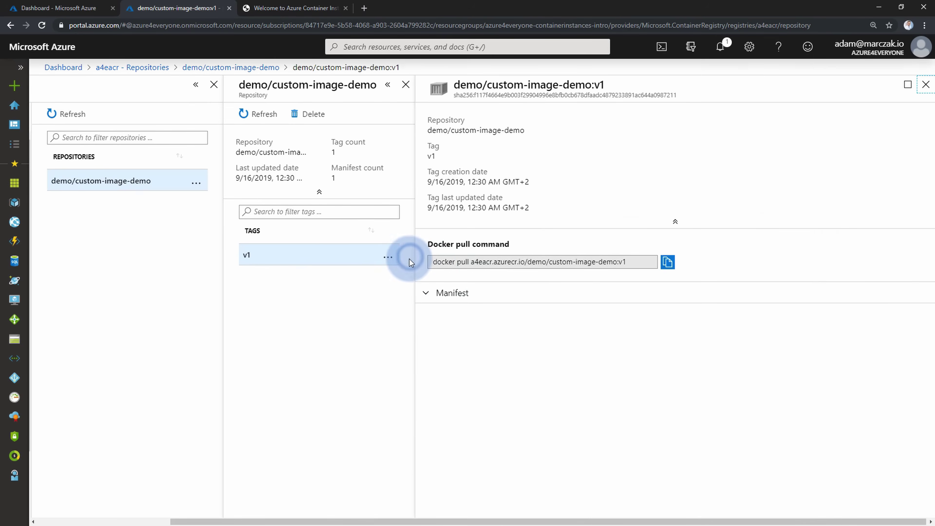
pyautogui.moveTo(637, 263); pyautogui.dragTo(473, 263)
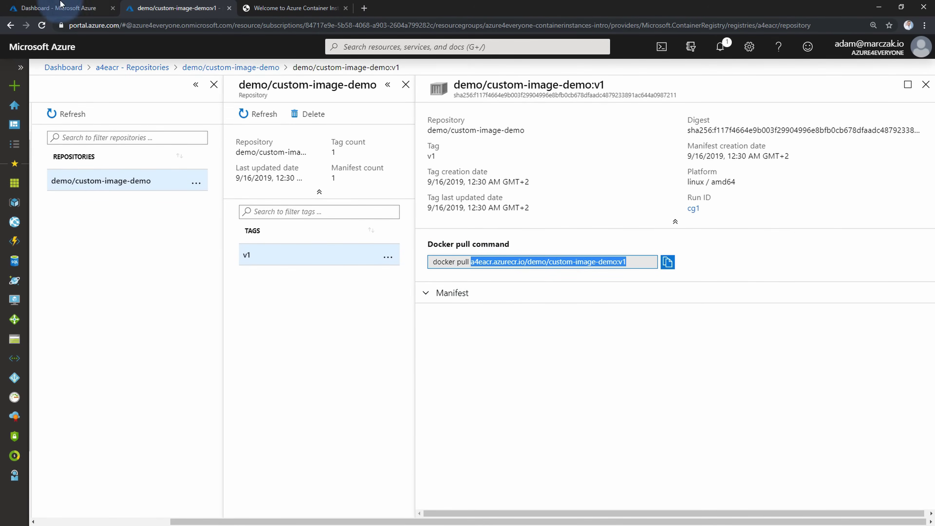
pyautogui.click(59, 7)
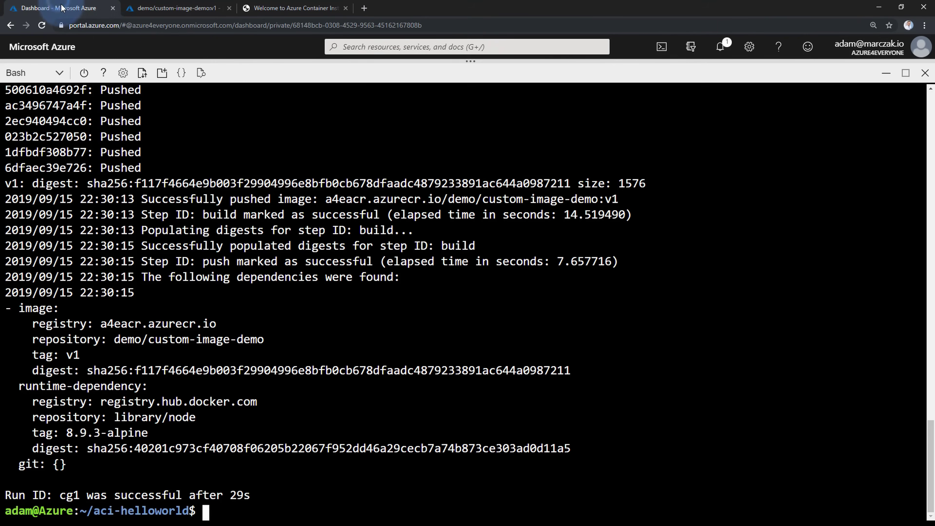
# - Close Cloud Shell, find Container Instances in the Marketplace with the search "container instance" and start creating one
pyautogui.click(925, 72)
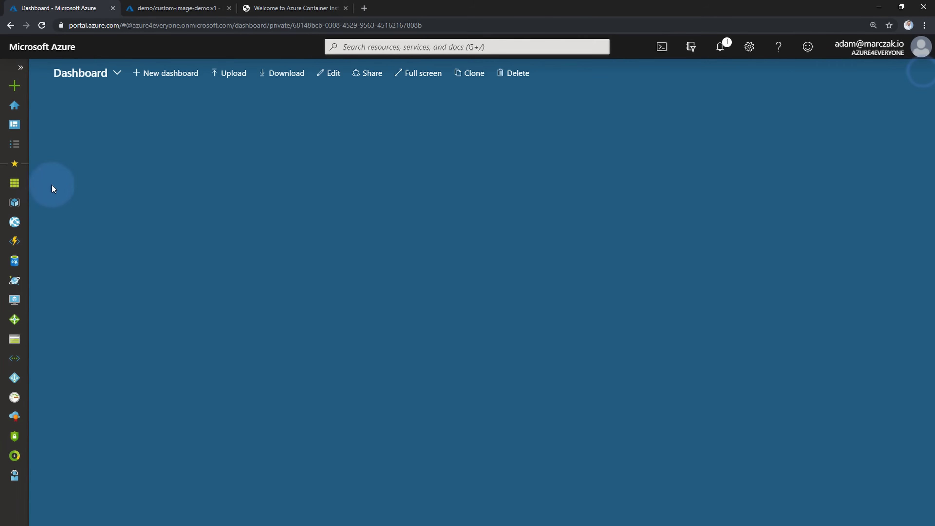
pyautogui.click(15, 86)
pyautogui.click(158, 119)
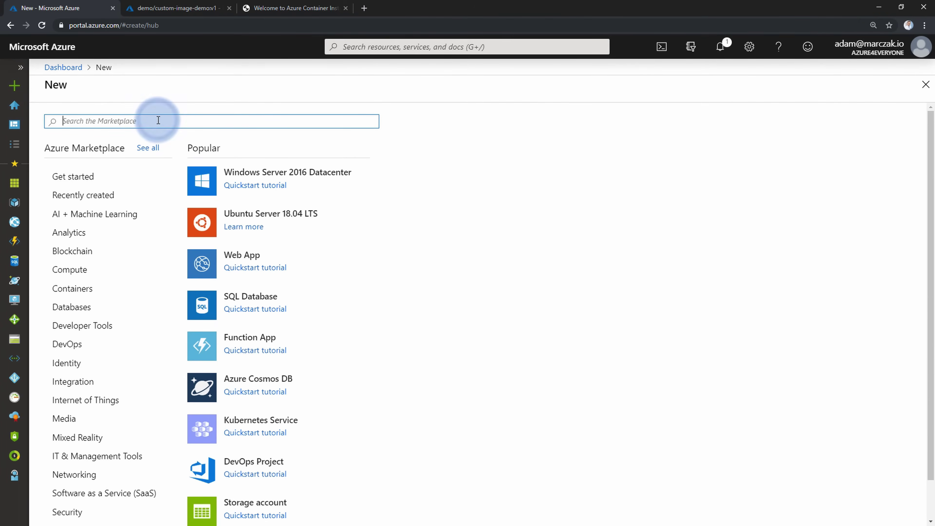
pyautogui.write('cont')
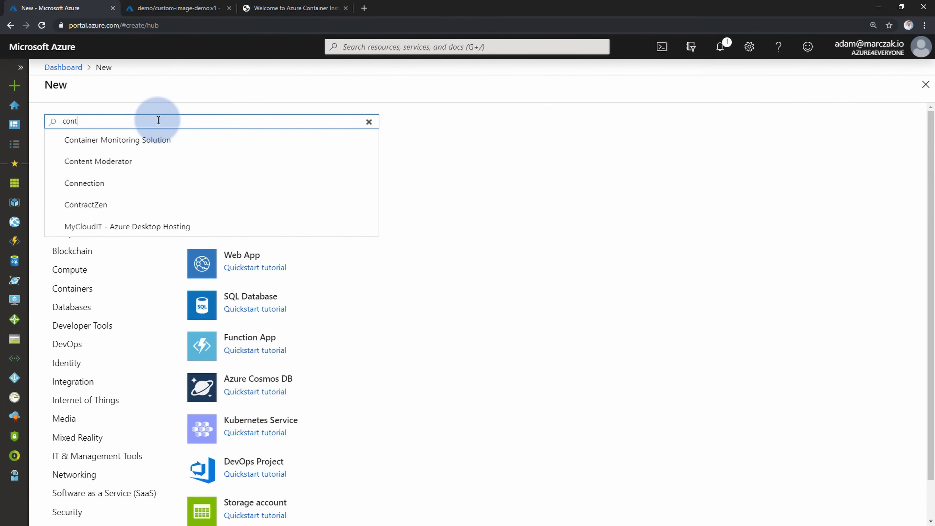
pyautogui.write('ainer instance')
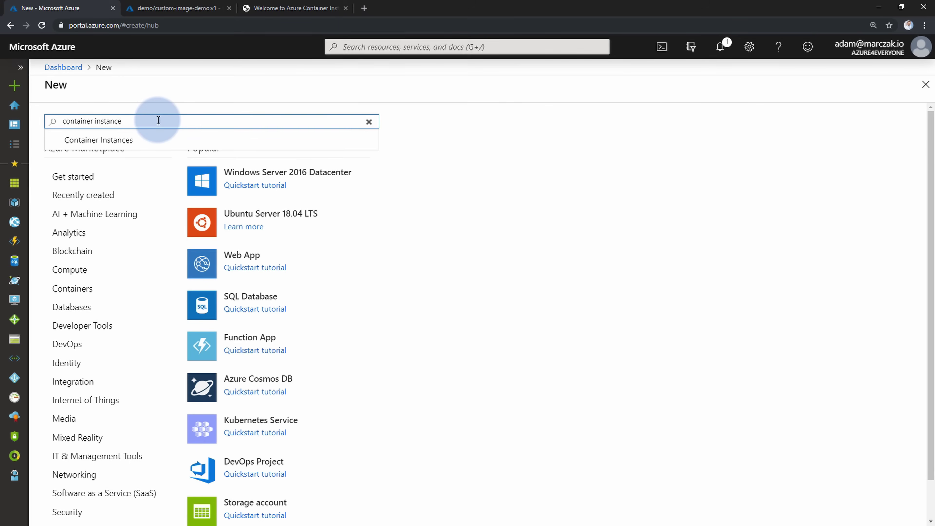
pyautogui.click(162, 140)
pyautogui.click(144, 161)
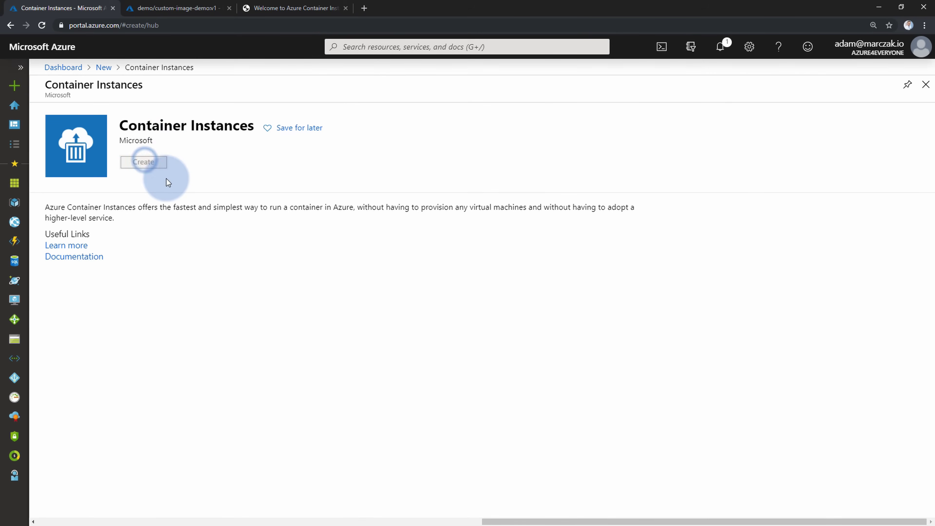
# - Assign the container instance to resource group azure4everyone-containerinstances-intro and name it amdemo5, with North Europe as the region
pyautogui.click(481, 268)
pyautogui.click(430, 284)
pyautogui.scroll(-1, 391, 320)
pyautogui.click(253, 289)
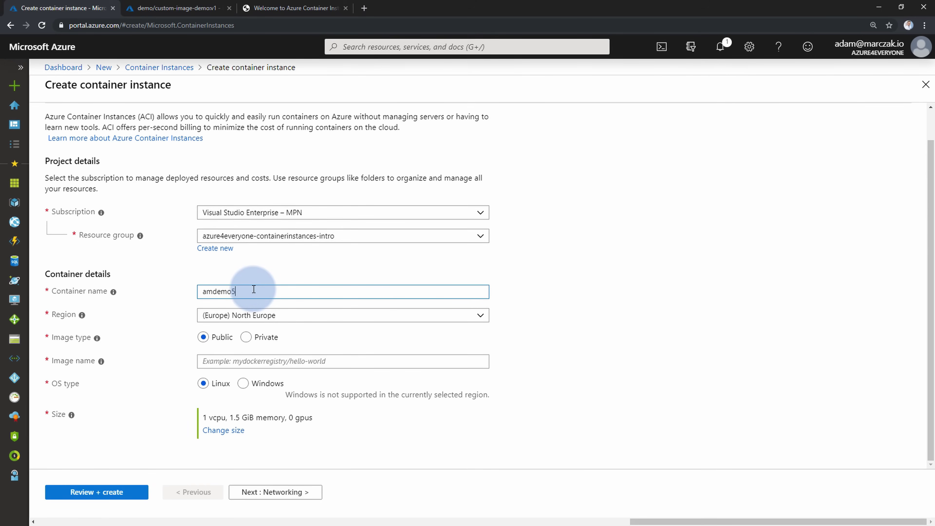
pyautogui.click(343, 305)
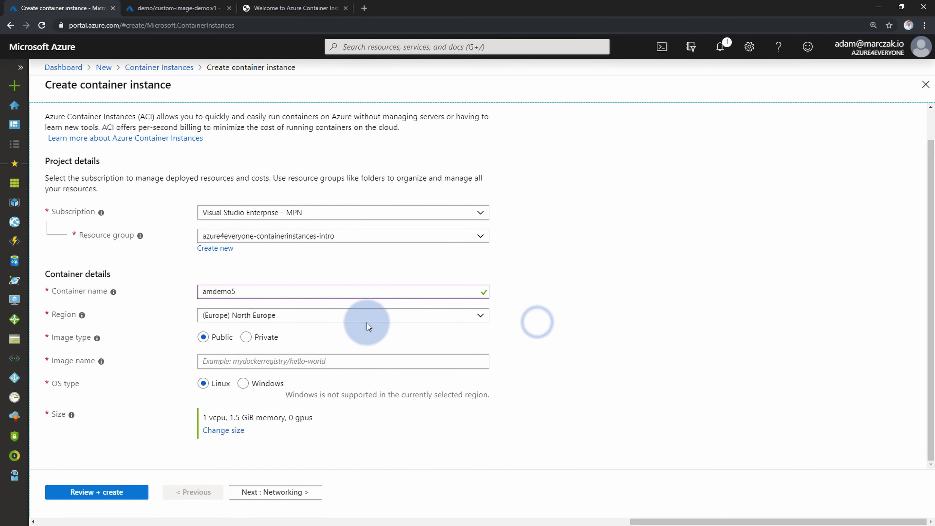
pyautogui.click(276, 318)
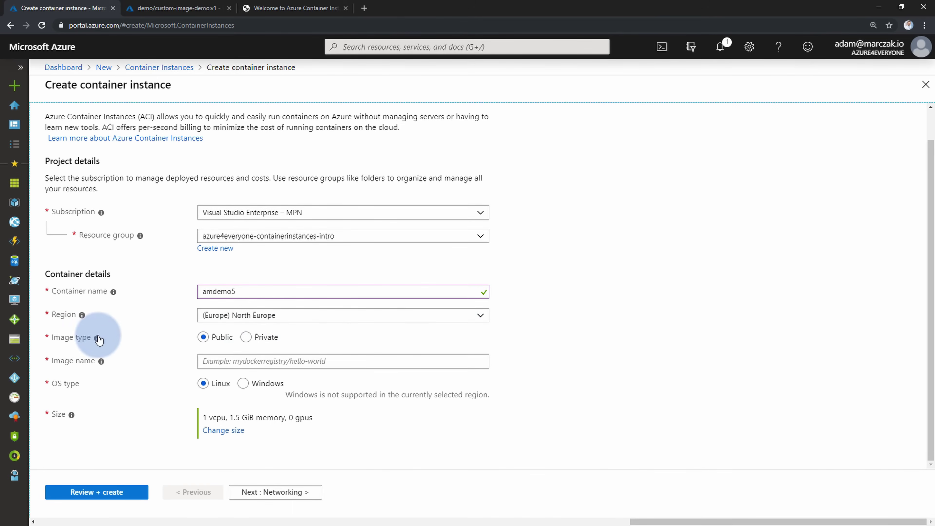
pyautogui.click(230, 361)
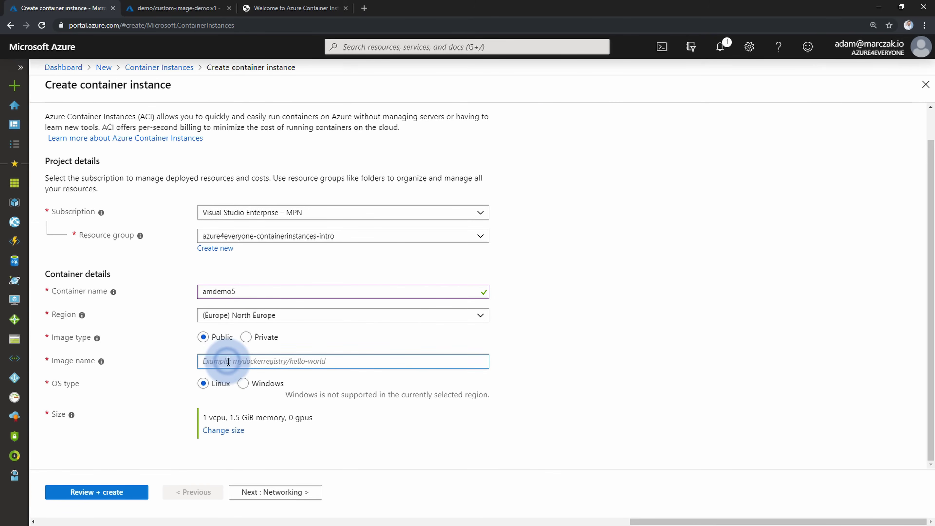
pyautogui.write('az acr build --image demo/custom-image-demo:v2 --registry acr --file Dockerfile .')
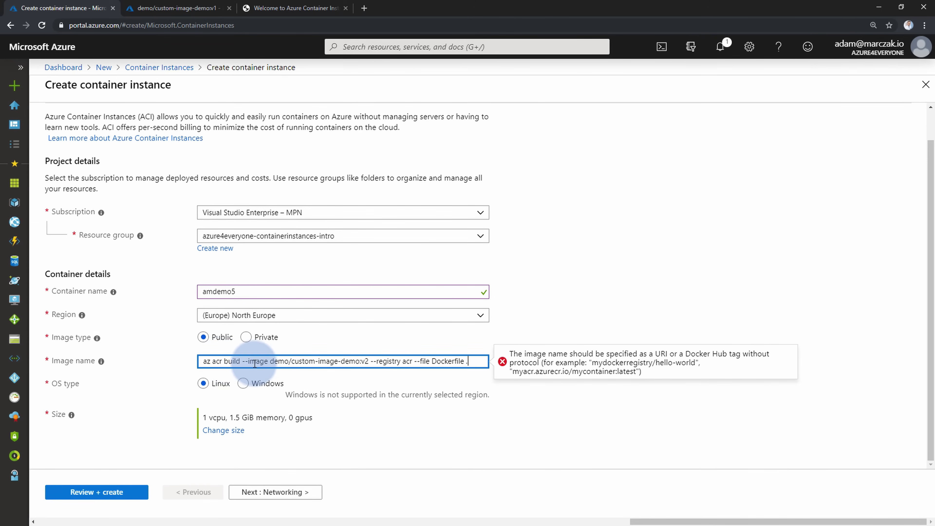
pyautogui.hotkey('ctrl', 'a')
pyautogui.press('BackSpace')
# - Copy the v1 image's pull command from the registry and paste it as the image name, keeping only a4eacr.azurecr.io/demo/custom-image-demo:v1
pyautogui.click(162, 8)
pyautogui.click(637, 262)
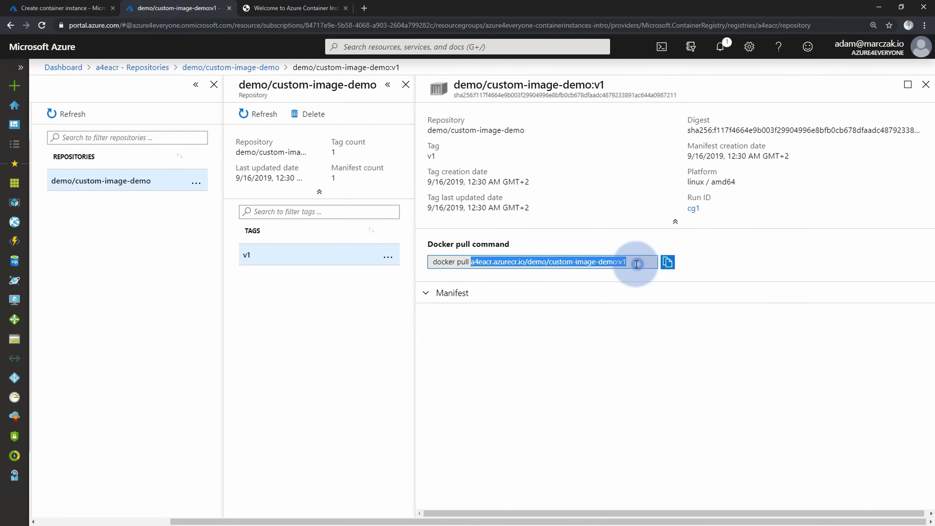
pyautogui.click(667, 262)
pyautogui.click(103, 7)
pyautogui.click(269, 362)
pyautogui.hotkey('ctrl', 'v')
pyautogui.moveTo(242, 361); pyautogui.dragTo(194, 356)
pyautogui.press('BackSpace')
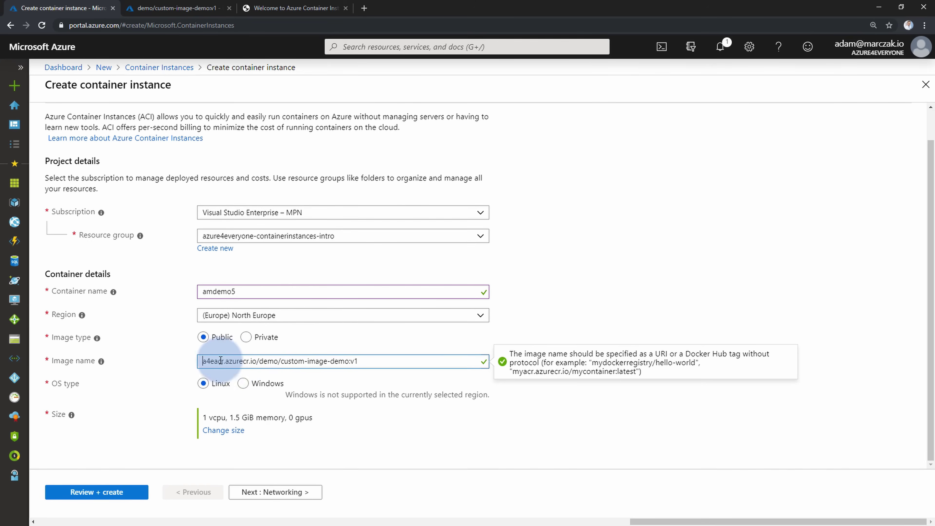
pyautogui.moveTo(199, 361); pyautogui.dragTo(366, 358)
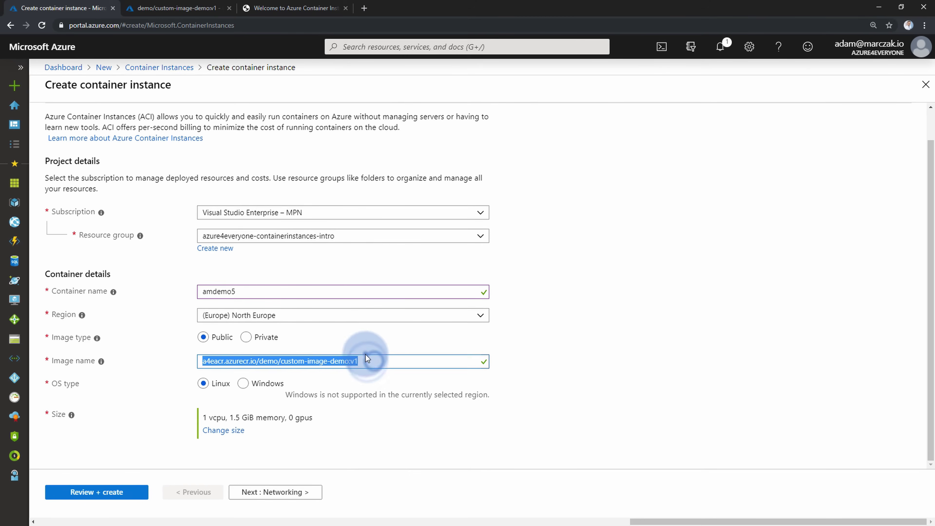
pyautogui.click(357, 338)
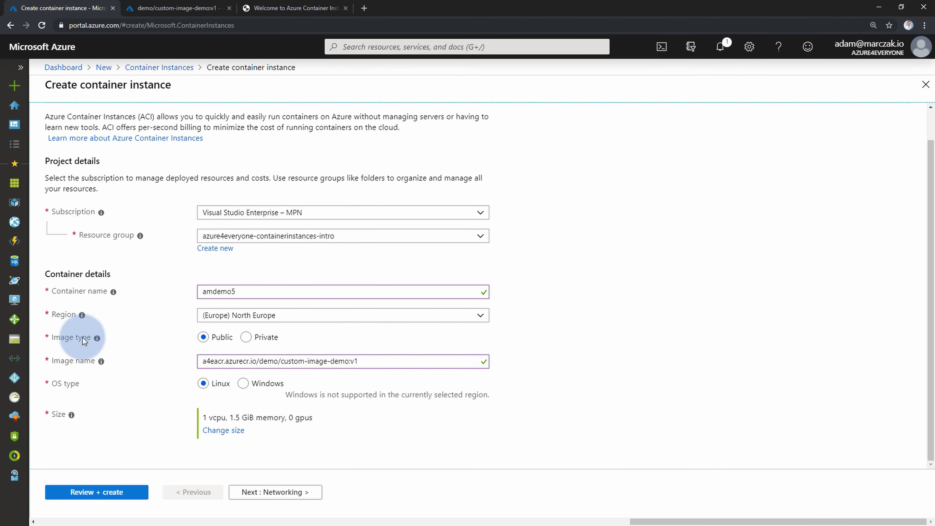
# - Set the image type to Private and open the access keys of the a4eacr registry in the other portal tab
pyautogui.click(250, 343)
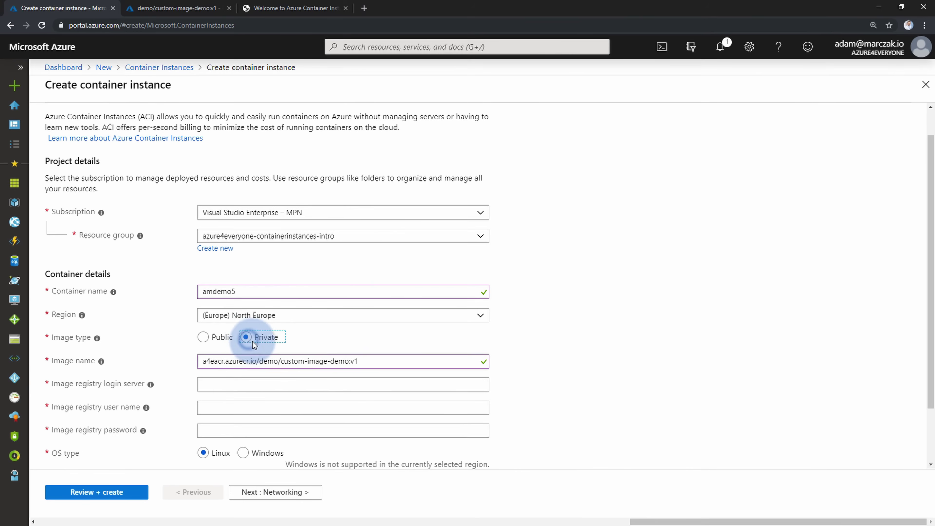
pyautogui.click(171, 10)
pyautogui.click(221, 68)
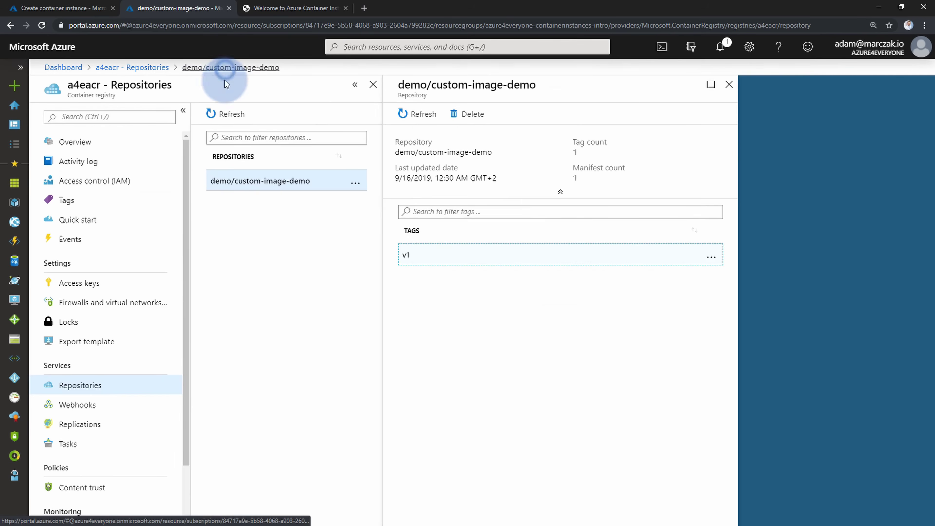
pyautogui.click(84, 284)
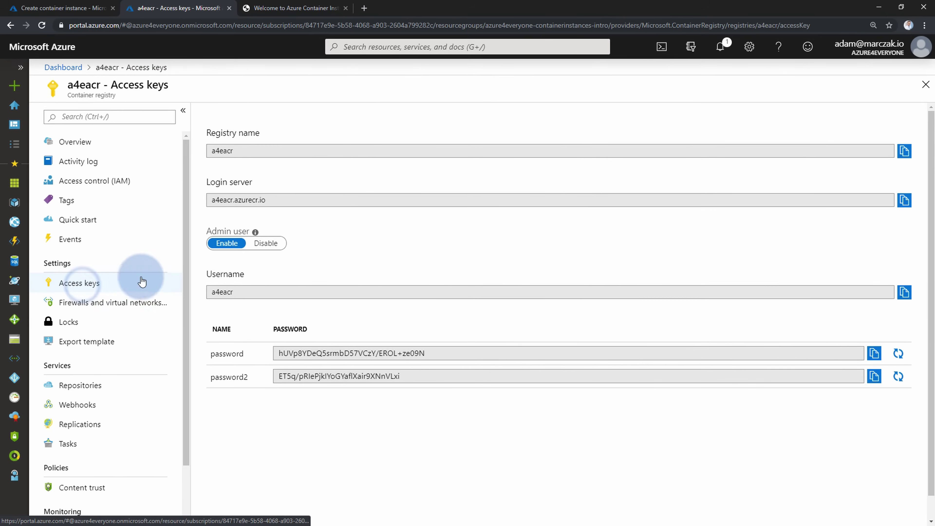
# - Copy the registry's login server a4eacr.azurecr.io and username a4eacr from its access keys into the matching image registry fields of the form
pyautogui.click(292, 202)
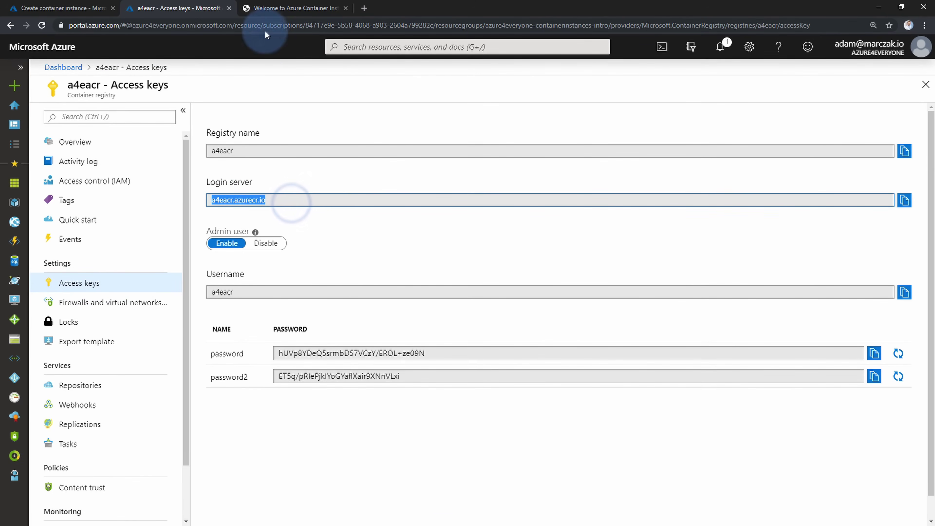
pyautogui.click(67, 8)
pyautogui.click(200, 384)
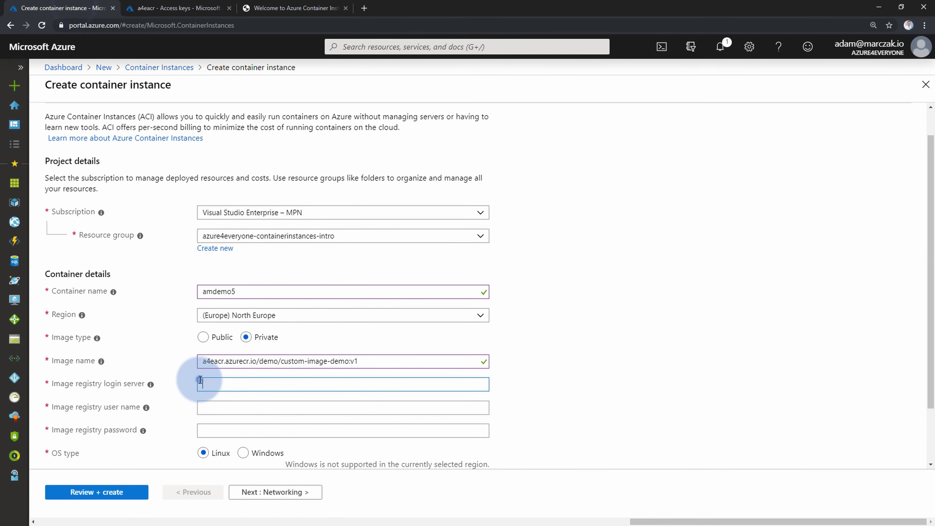
pyautogui.hotkey('ctrl', 'v')
pyautogui.scroll(-2, 213, 336)
pyautogui.click(213, 337)
pyautogui.click(177, 8)
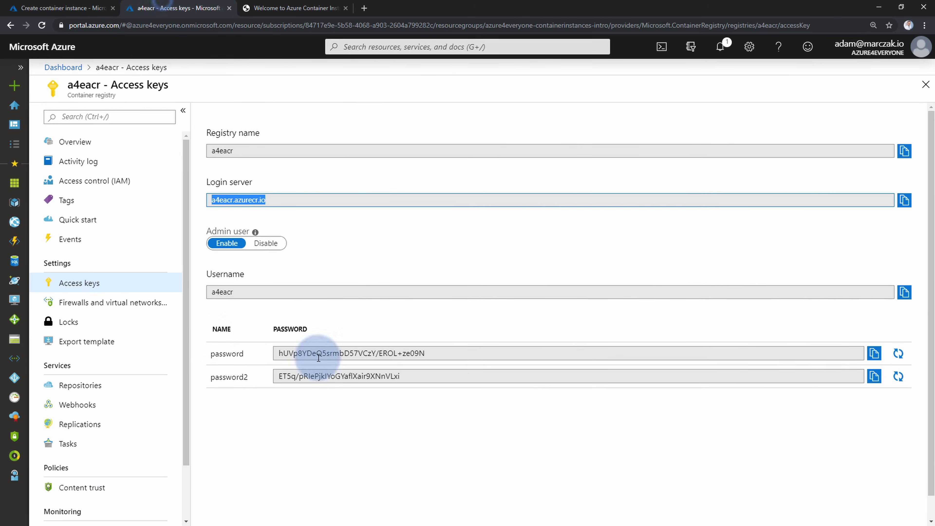
pyautogui.click(272, 292)
pyautogui.click(65, 8)
pyautogui.hotkey('ctrl', 'v')
# - Copy the first password from the registry's access keys into the image registry password field
pyautogui.click(212, 358)
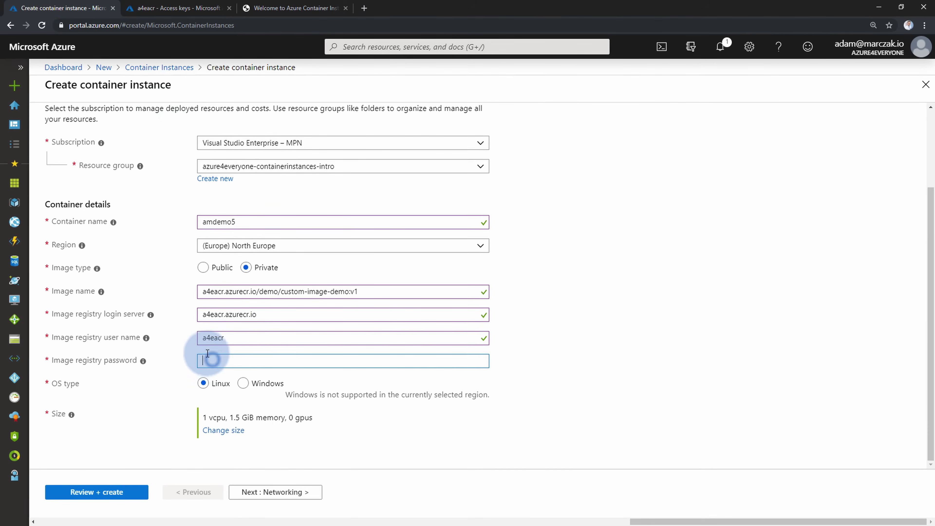
pyautogui.click(175, 8)
pyautogui.click(447, 353)
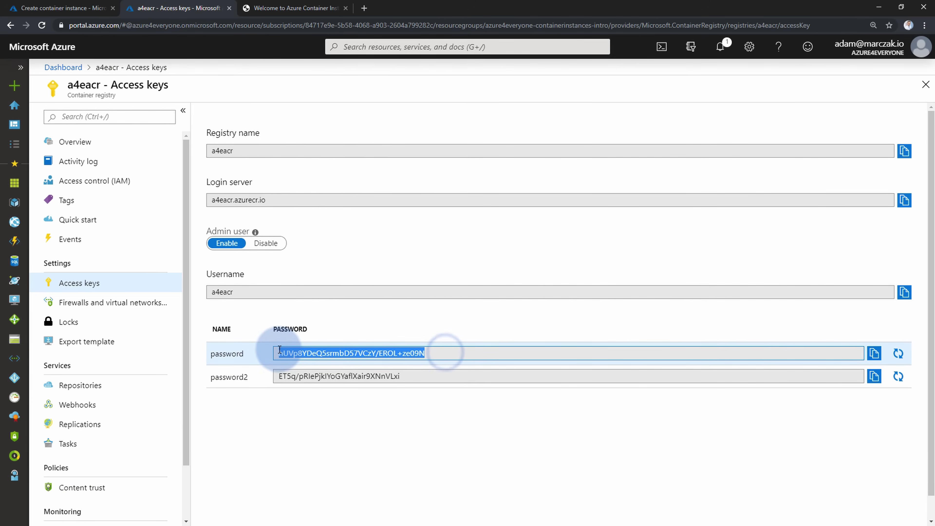
pyautogui.click(71, 5)
pyautogui.click(231, 359)
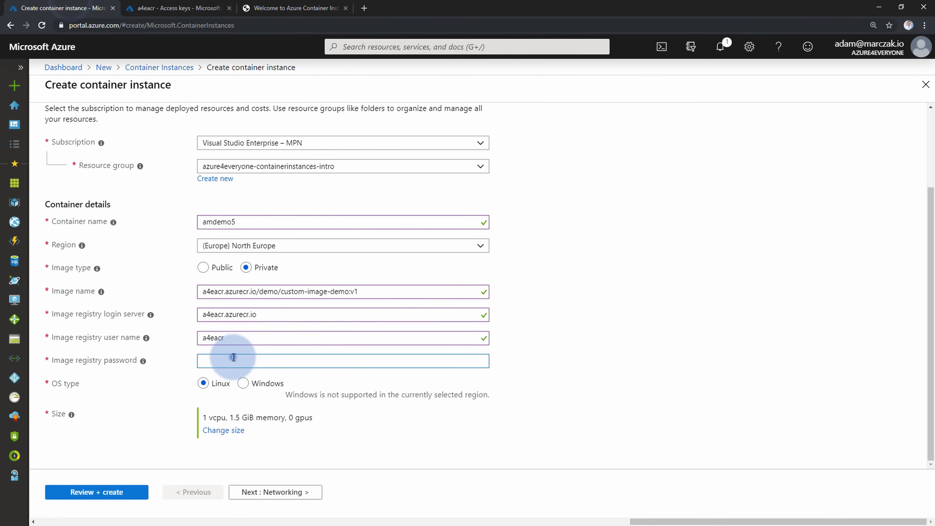
pyautogui.hotkey('ctrl', 'v')
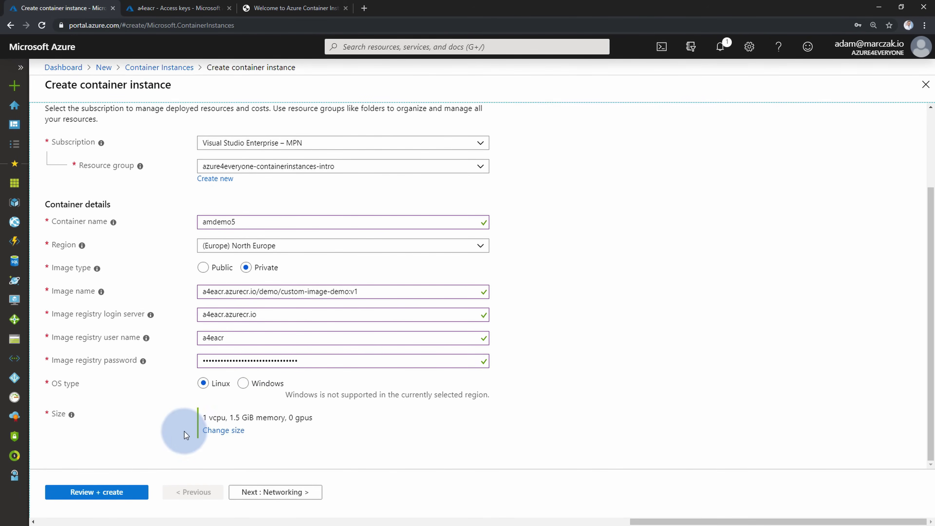
# - Review and create the amdemo5 container instance, and open the deployed resource
pyautogui.click(131, 491)
pyautogui.click(122, 493)
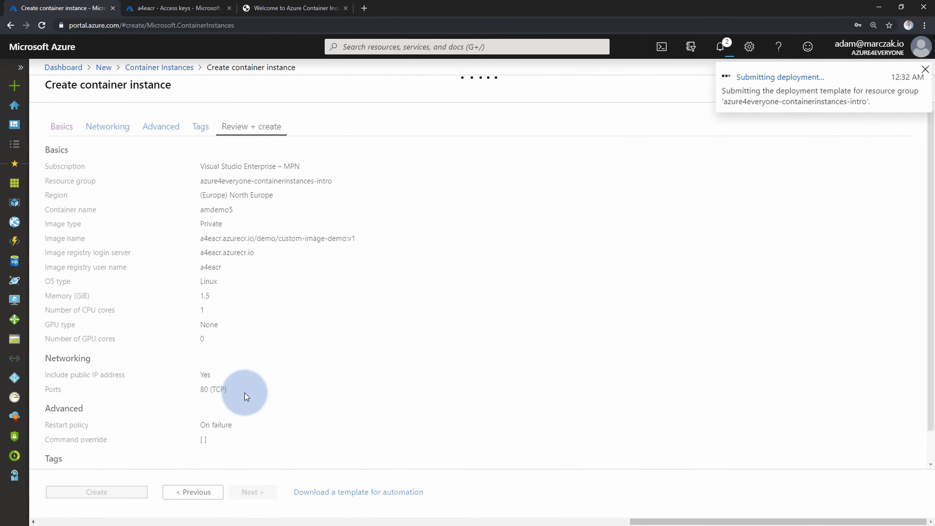
pyautogui.click(869, 107)
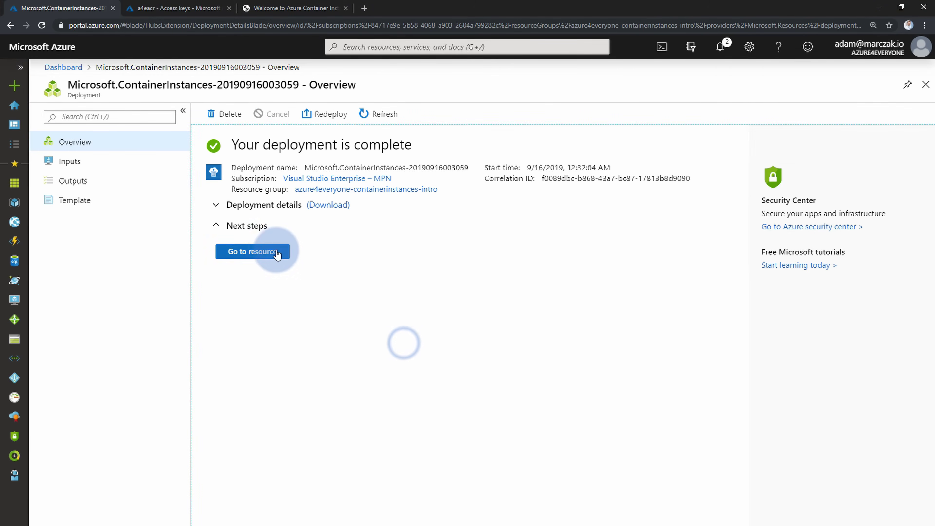
pyautogui.click(267, 251)
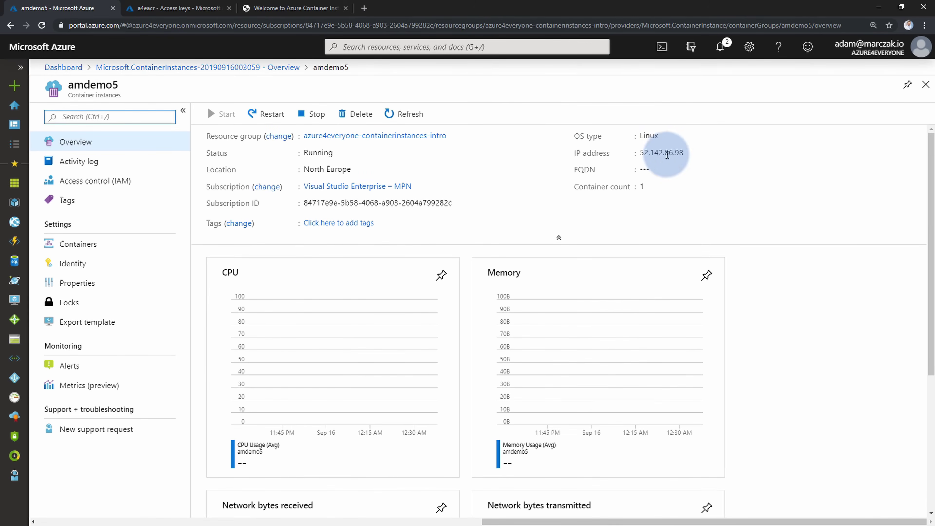
# - Copy amdemo5's public IP address and load 52.142.86.98 in the second browser tab to check the custom page
pyautogui.click(691, 152)
pyautogui.click(192, 4)
pyautogui.click(201, 25)
pyautogui.hotkey('ctrl', 'v')
pyautogui.press('Return')
pyautogui.moveTo(280, 41); pyautogui.dragTo(609, 179)
pyautogui.click(609, 177)
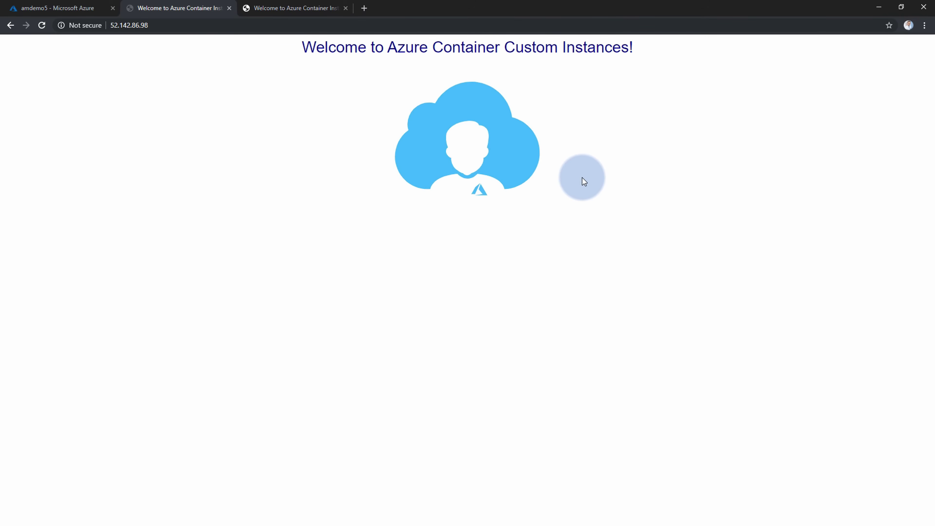
# - Return to the portal and open resource group azure4everyone-containerinstances-intro from the completed deployment's overview
pyautogui.click(59, 8)
pyautogui.click(134, 66)
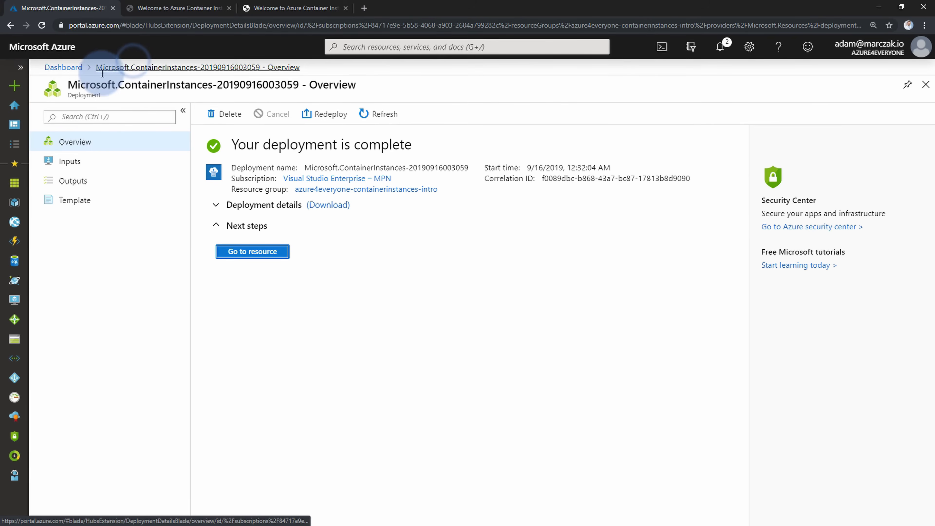
pyautogui.click(368, 189)
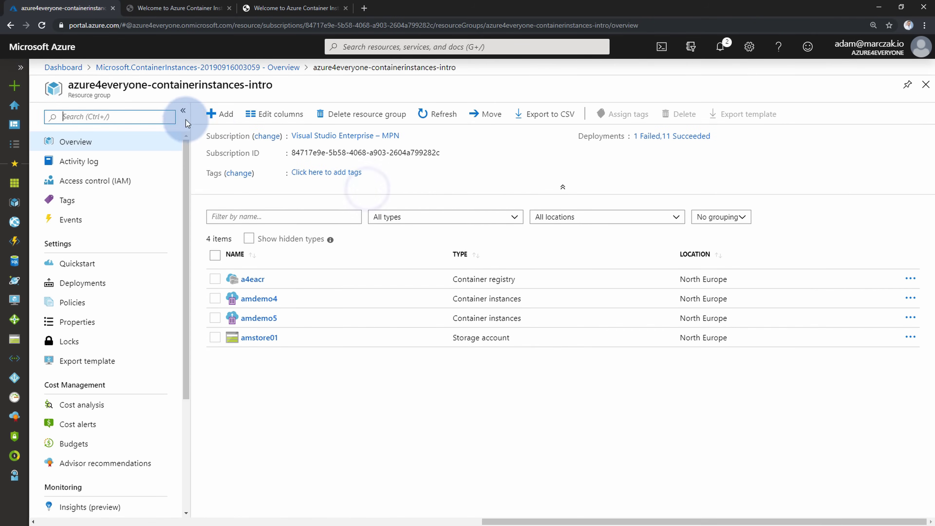
# - Add a resource to the group by searching the Marketplace for "container instance" and open the Container Instances creation form
pyautogui.click(218, 120)
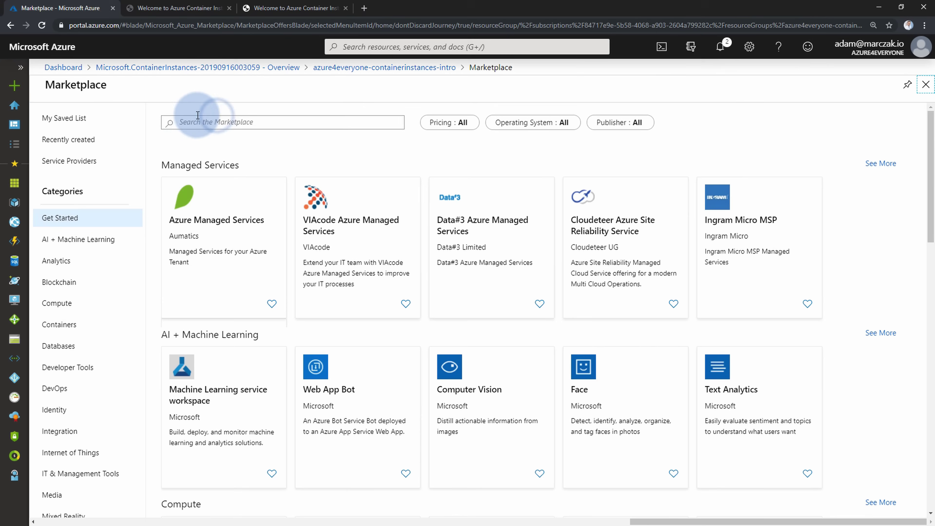
pyautogui.click(190, 122)
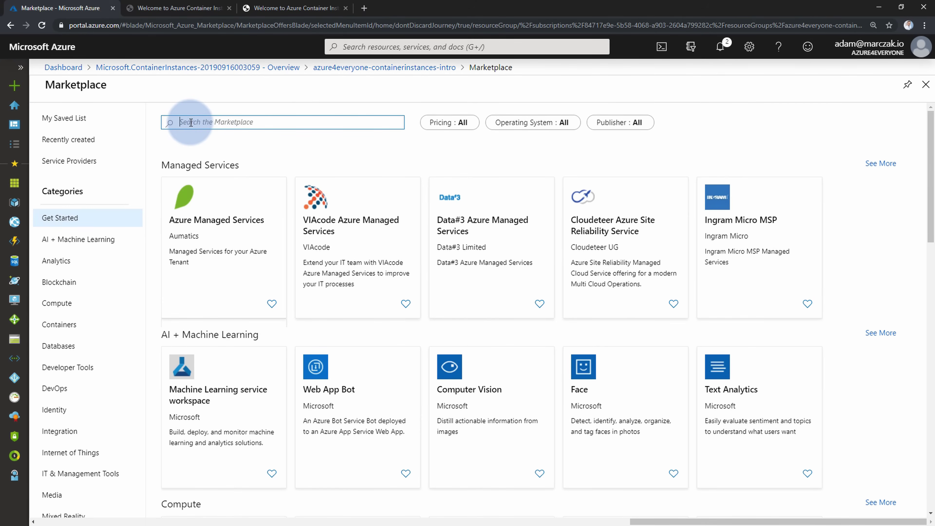
pyautogui.write('container instance')
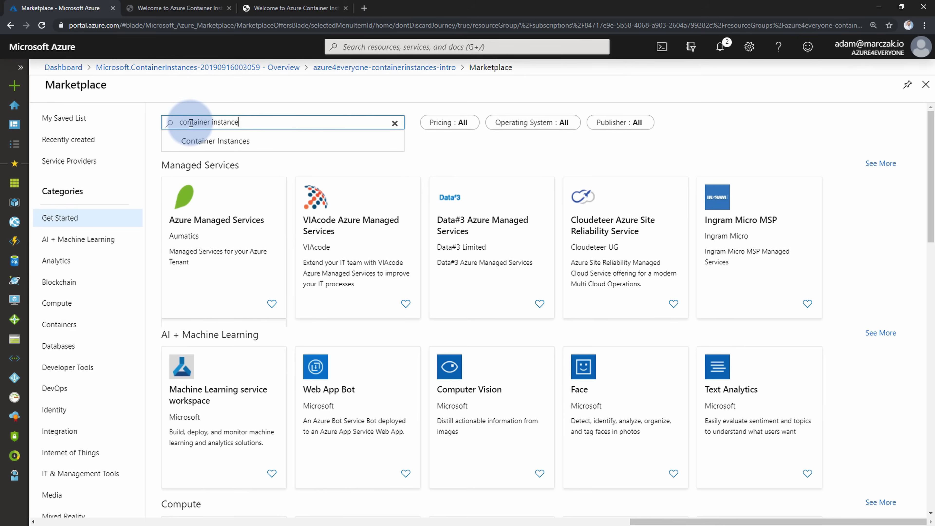
pyautogui.click(208, 140)
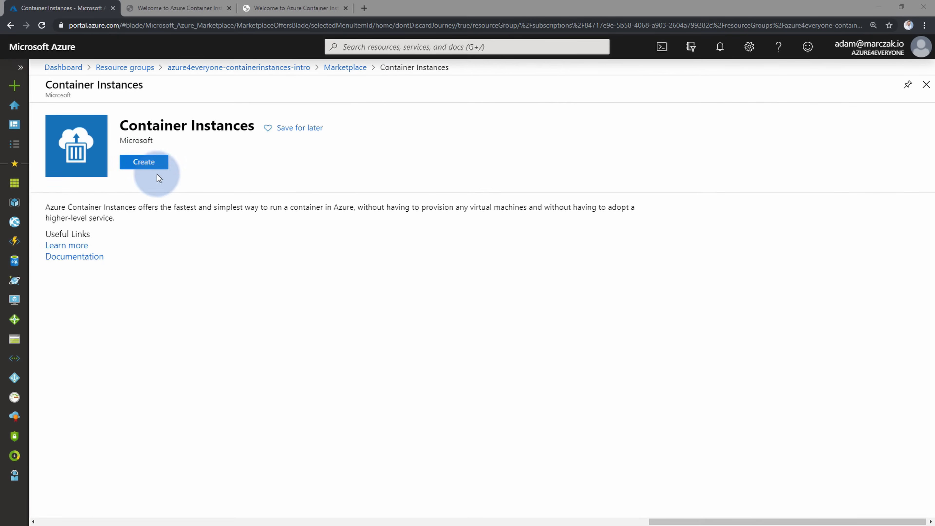
pyautogui.click(148, 169)
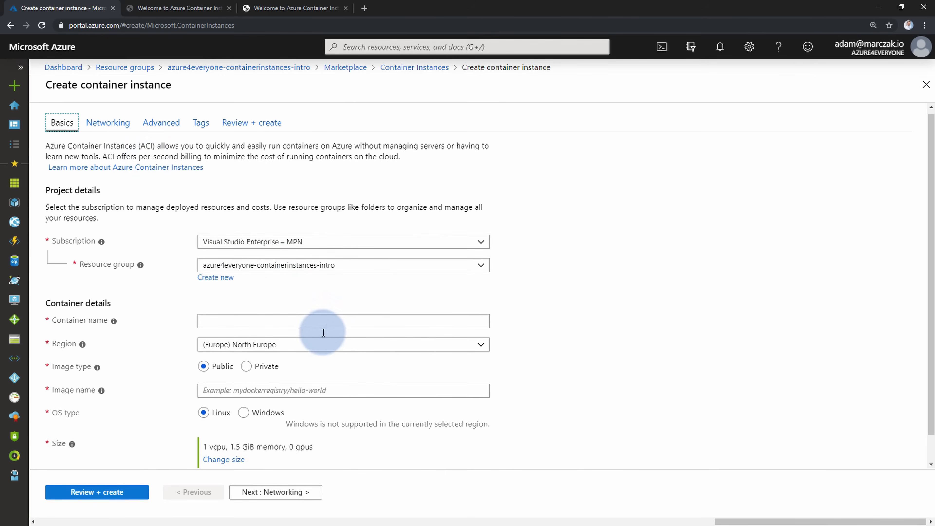
# - Name the container instance amdemo6 and set its public image to mcr.microsoft.com/azuredocs/aci-wordcount:latest
pyautogui.scroll(-1, 478, 319)
pyautogui.click(331, 290)
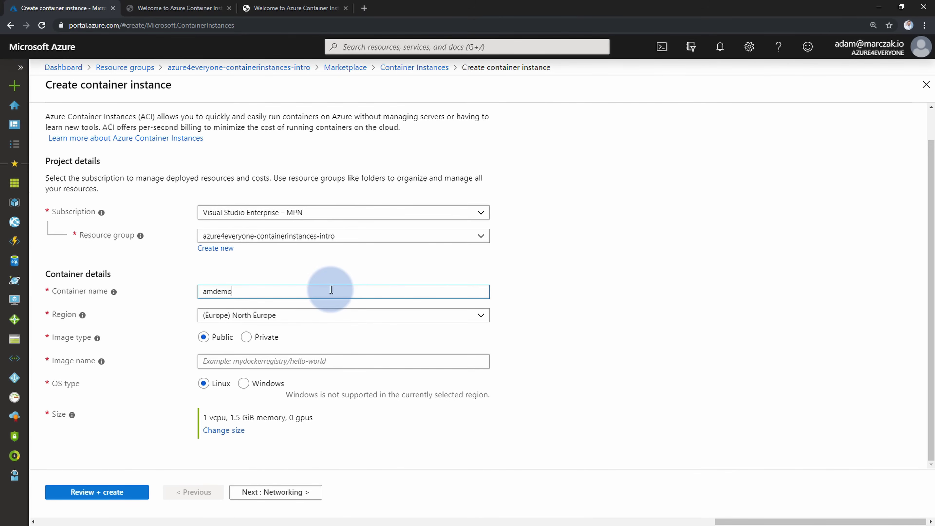
pyautogui.press('Tab')
pyautogui.press('Tab')
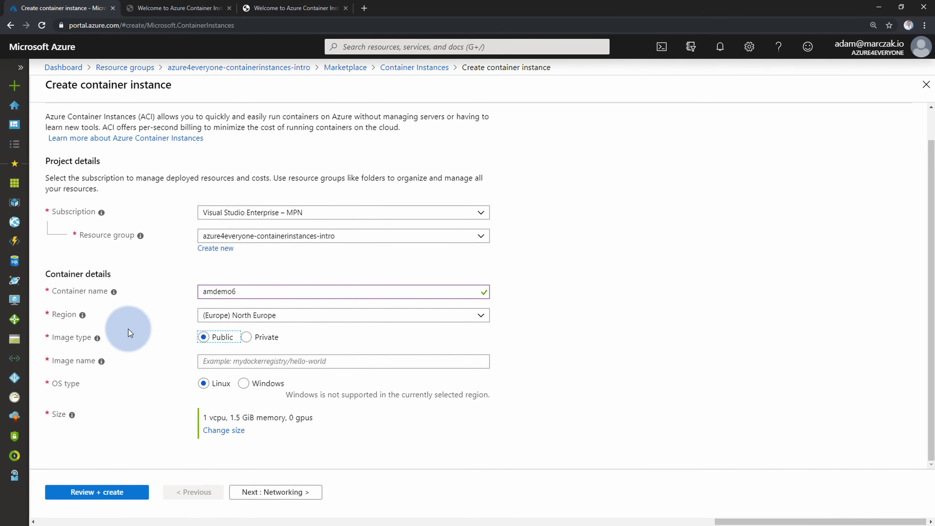
pyautogui.hotkey('alt', 'Tab')
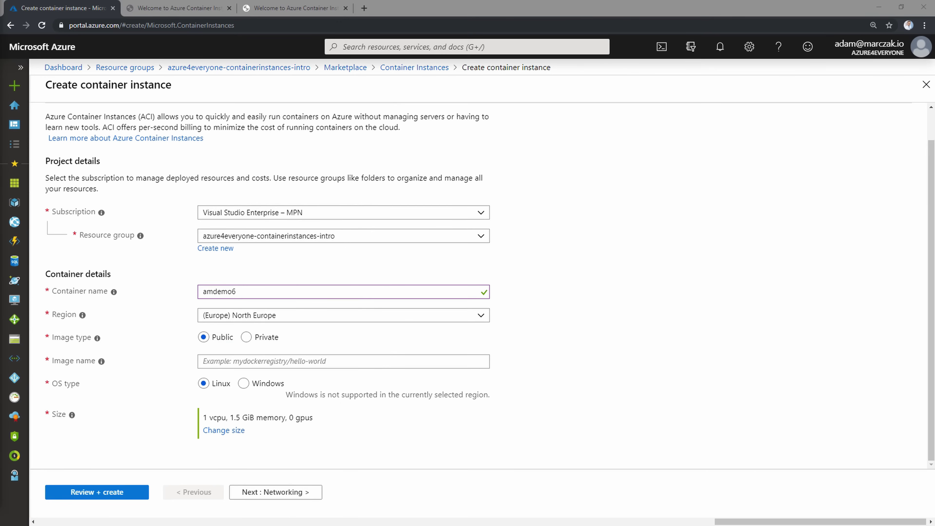
pyautogui.click(232, 361)
pyautogui.hotkey('ctrl', 'v')
pyautogui.moveTo(313, 361); pyautogui.dragTo(331, 378)
pyautogui.click(347, 409)
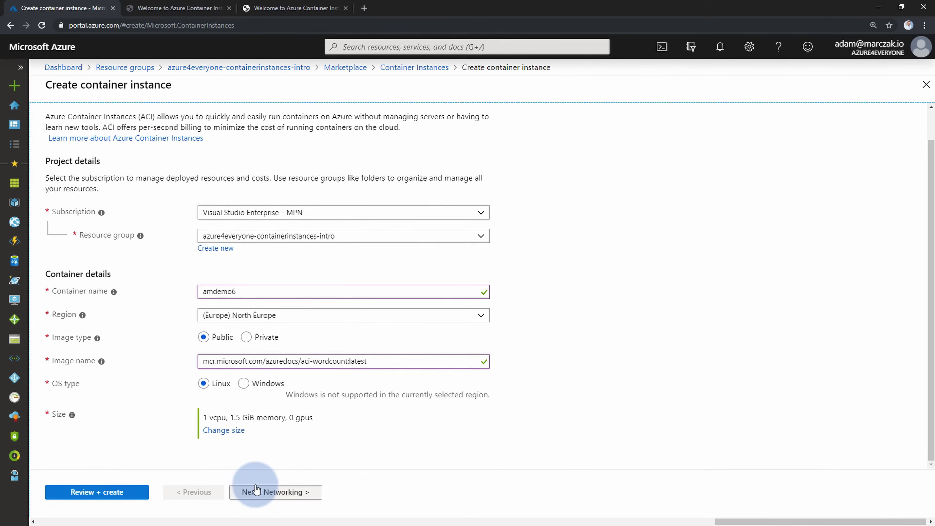
# - Proceed past networking to the advanced settings and add the environment variable NumWords with value 8
pyautogui.click(273, 500)
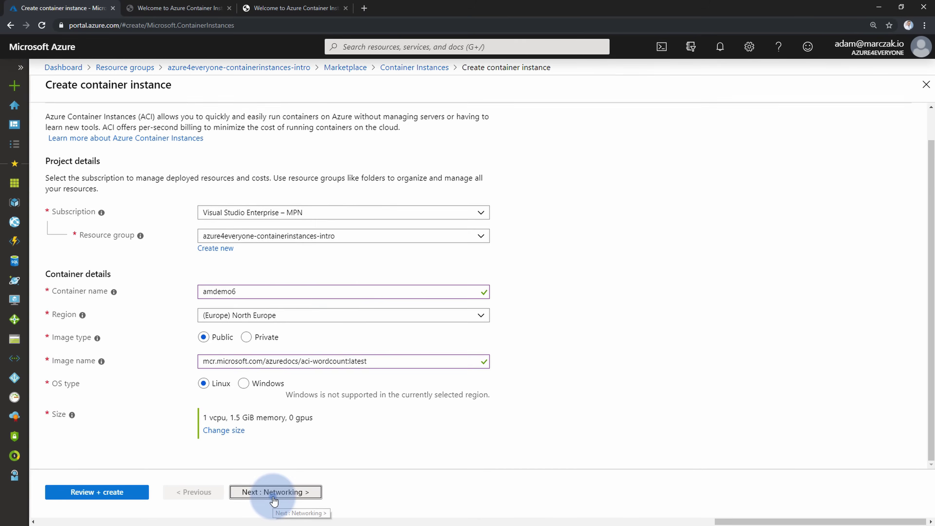
pyautogui.click(272, 498)
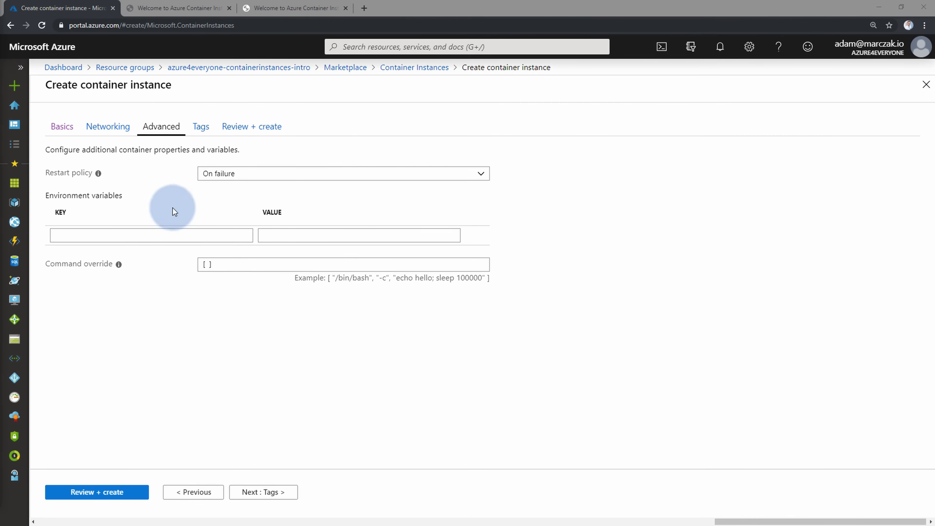
pyautogui.click(151, 235)
pyautogui.write('NumWords')
pyautogui.click(300, 235)
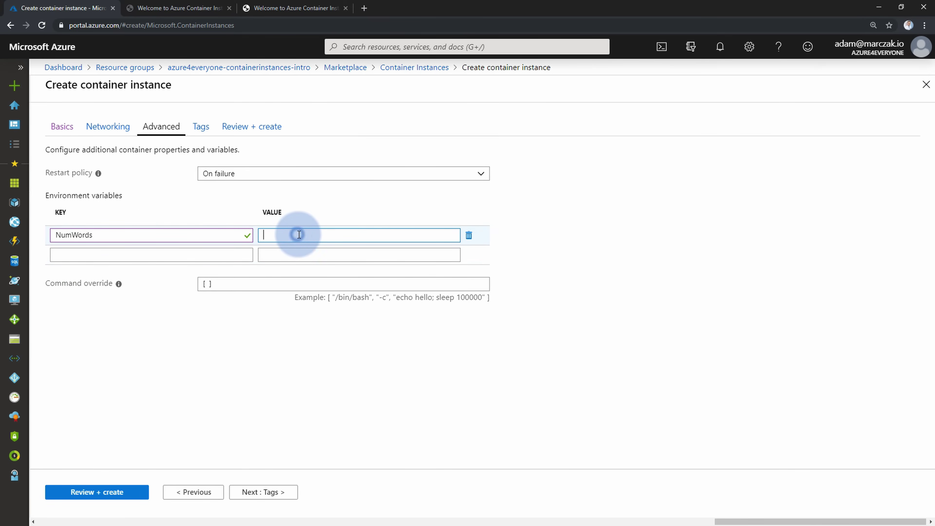
pyautogui.click(201, 251)
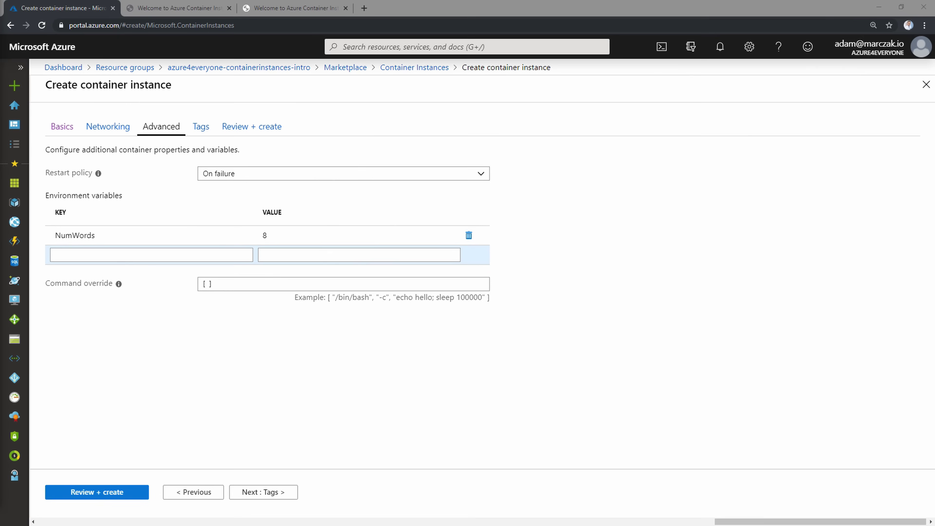
# - Add a second environment variable named MinLength with value 6
pyautogui.click(115, 254)
pyautogui.write('MinLength')
pyautogui.click(300, 258)
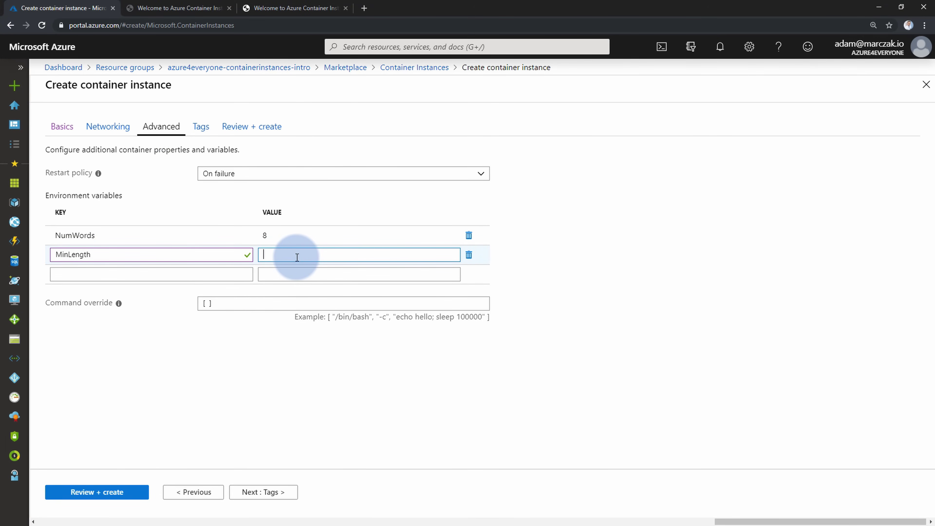
pyautogui.write('6')
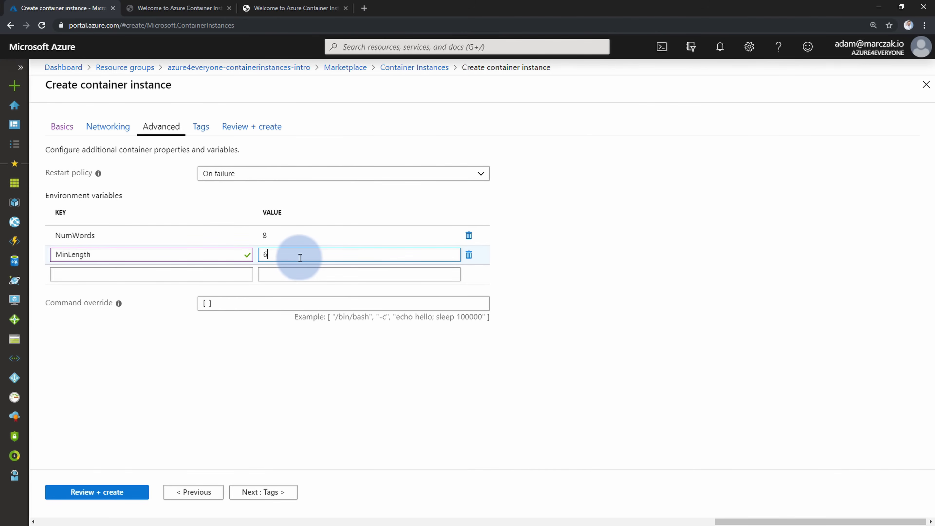
pyautogui.click(274, 359)
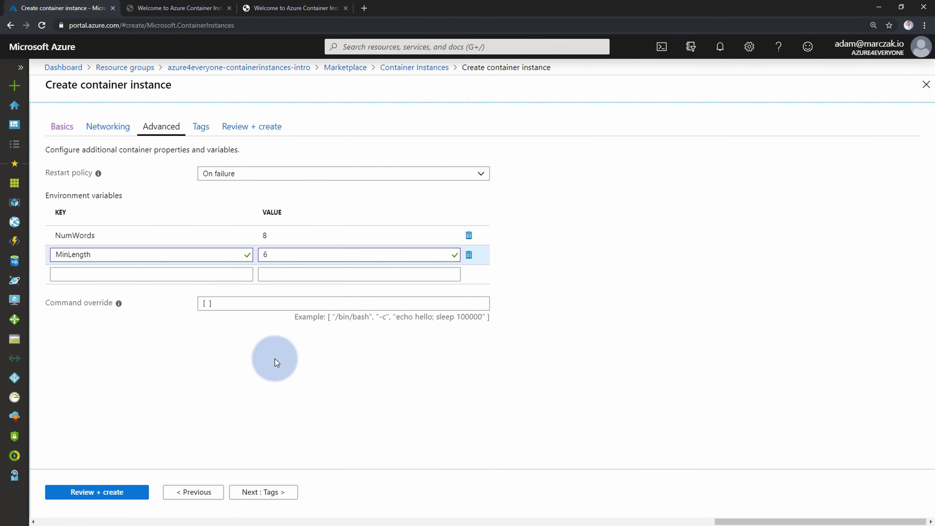
# - Review and create the amdemo6 container instance, and open the deployed resource
pyautogui.click(104, 497)
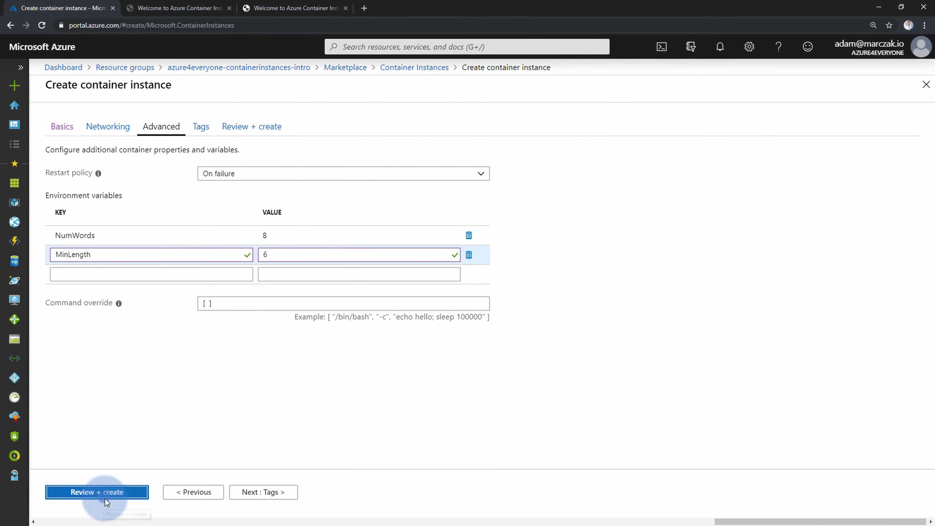
pyautogui.click(125, 495)
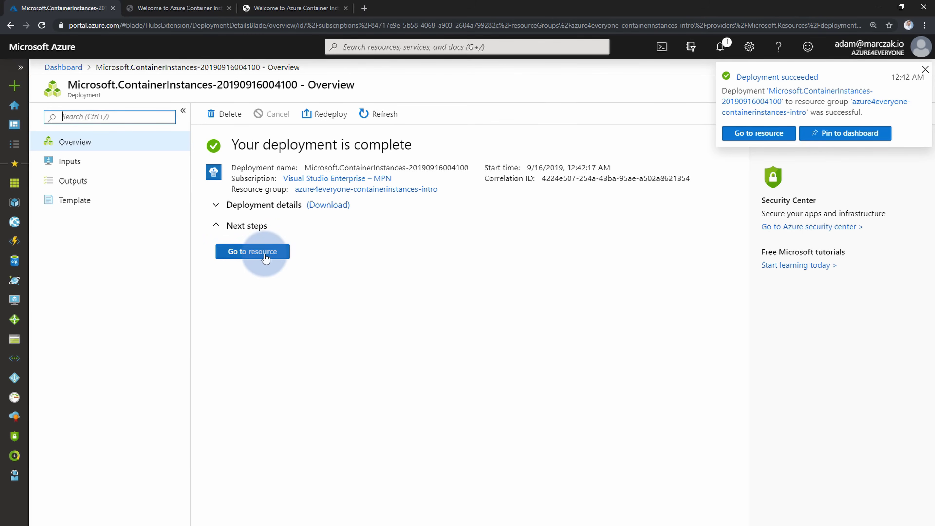
pyautogui.click(262, 254)
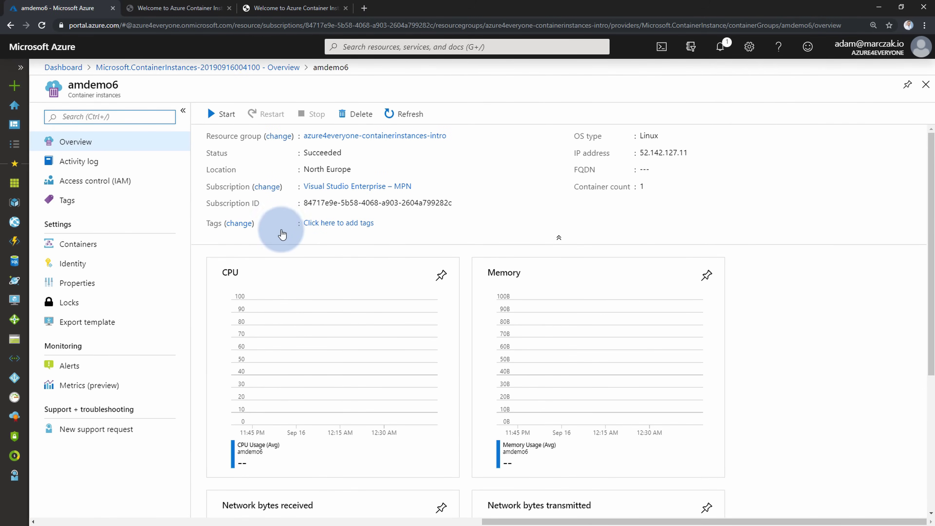
# - Check amdemo6's status in its overview, and examine the logs and events of its container
pyautogui.doubleClick(316, 157)
pyautogui.click(369, 155)
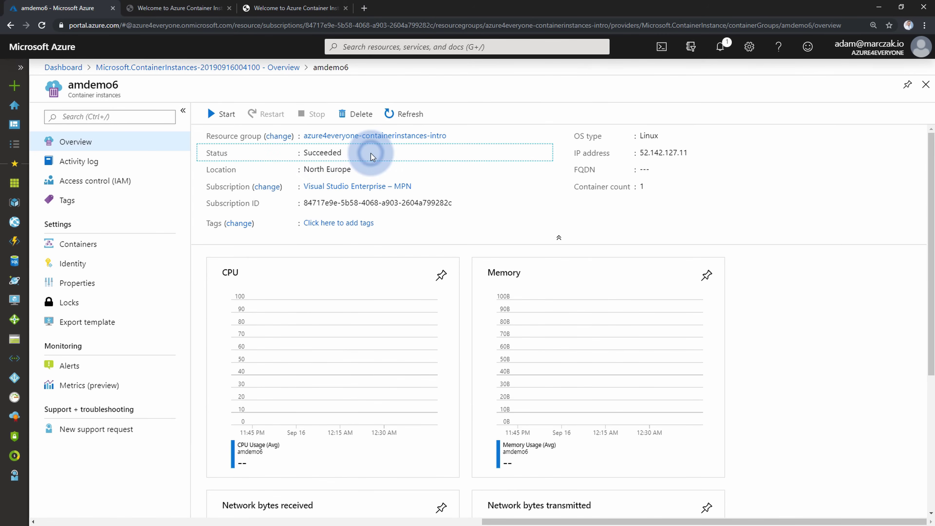
pyautogui.click(95, 245)
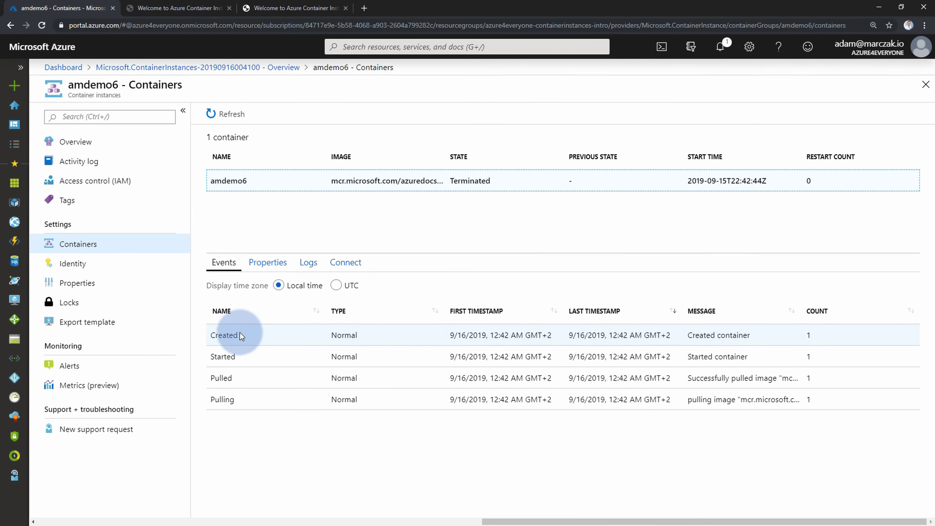
pyautogui.click(308, 262)
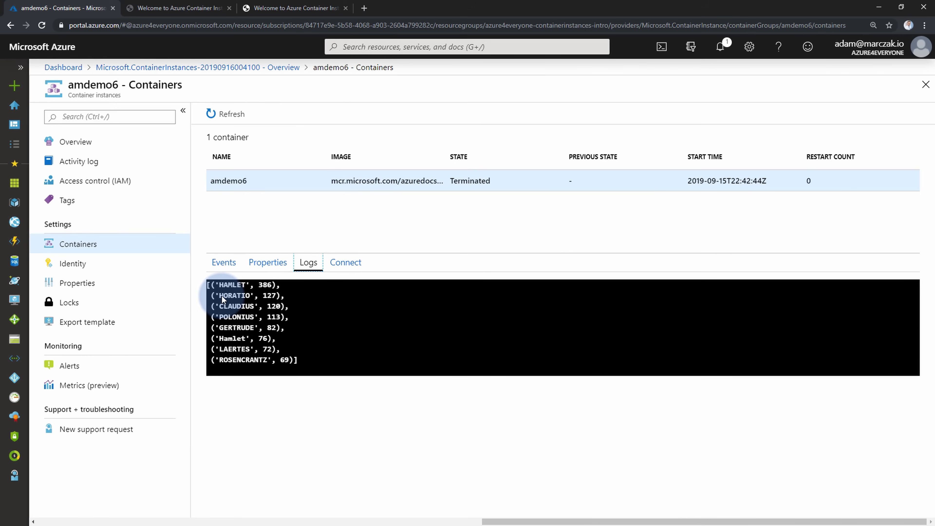
pyautogui.click(227, 286)
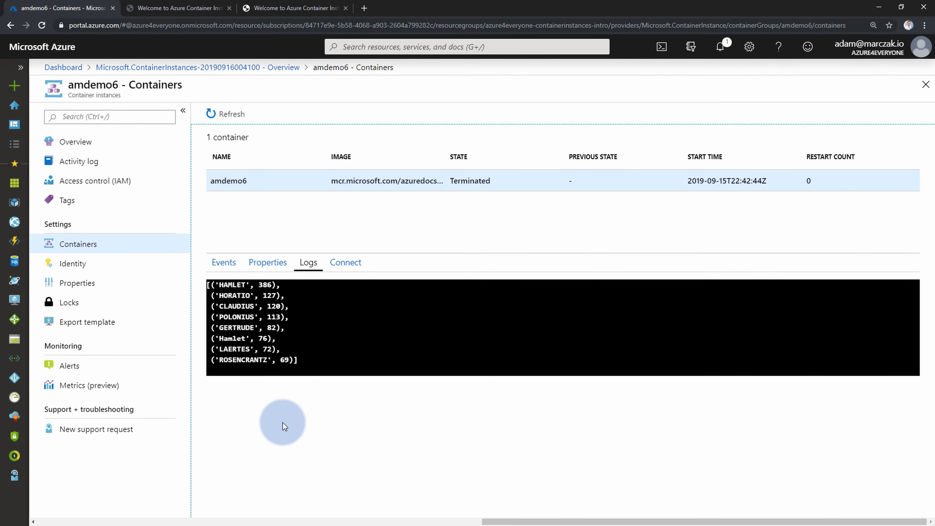
pyautogui.click(221, 262)
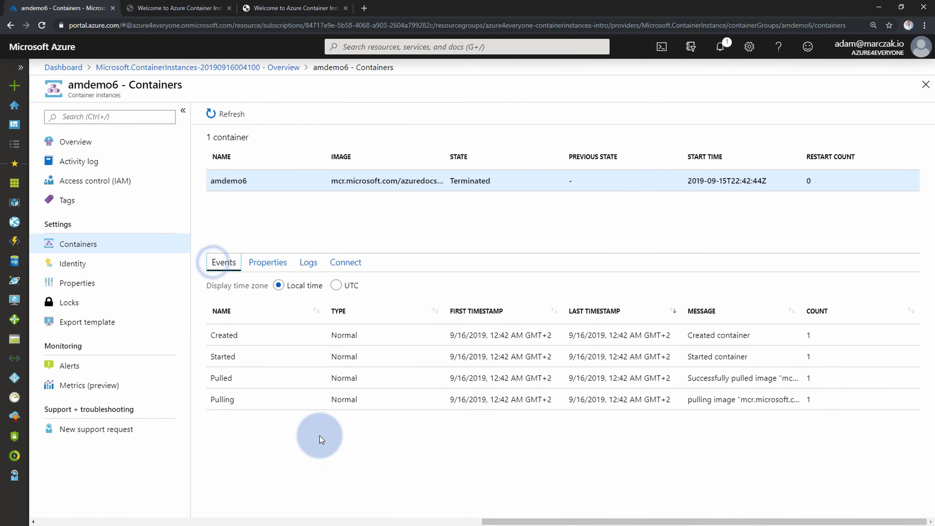